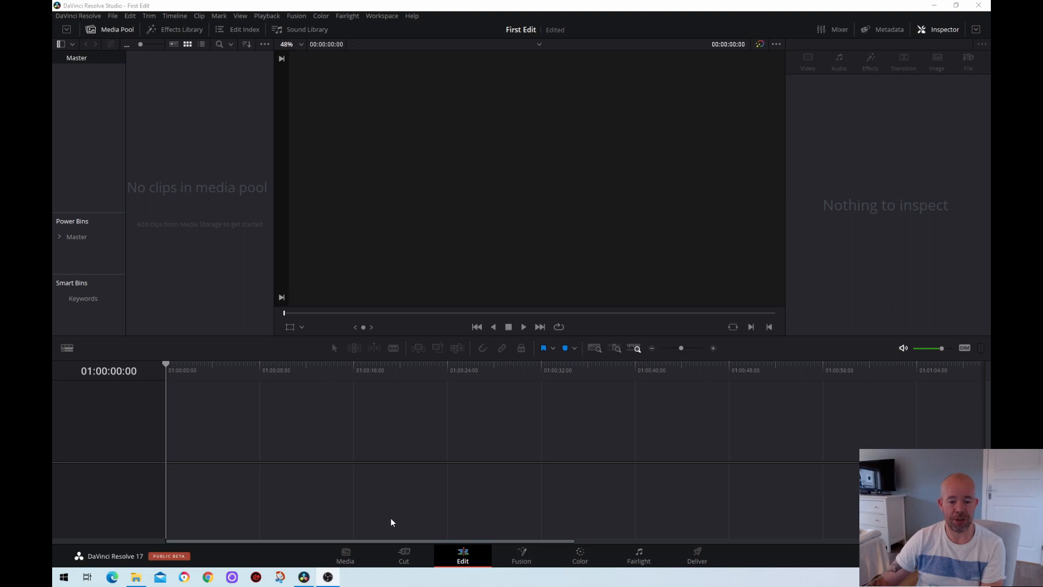
Step: Open the project settings from the Media page and set the timeline resolution to 3840 x 2160 Ultra HD
left_click(354, 548)
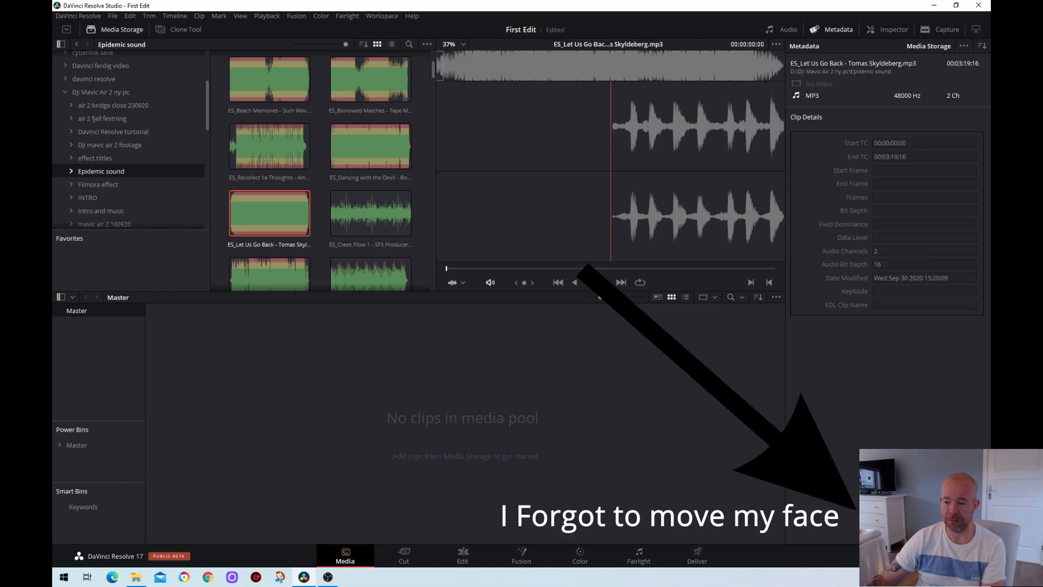
left_click(975, 555)
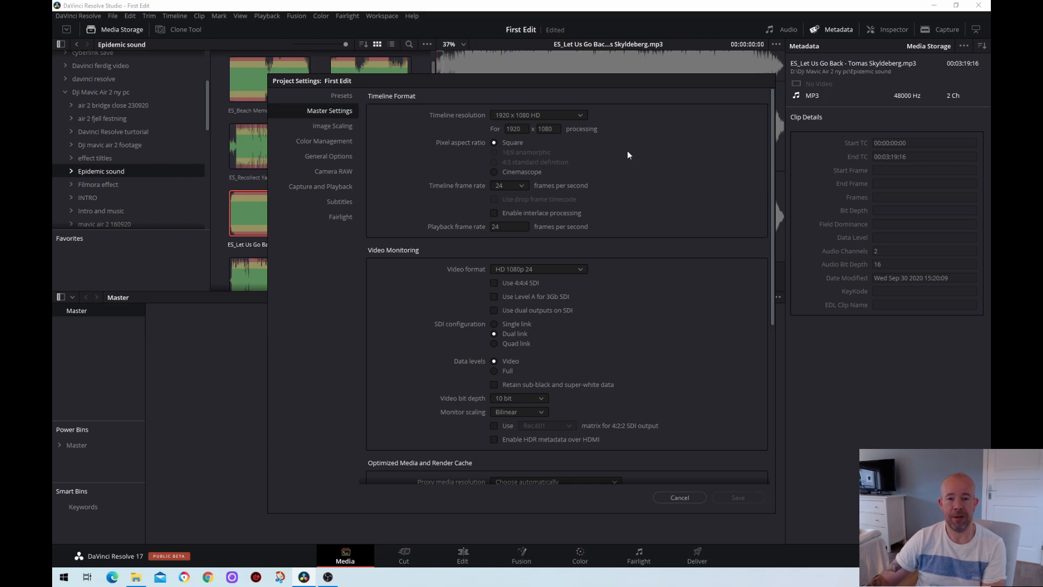
left_click(570, 115)
scroll(545, 171, "down", 1)
left_click(544, 174)
Step: Set the timeline frame rate to 29.97 frames per second and enter the matching playback frame rate
left_click(523, 185)
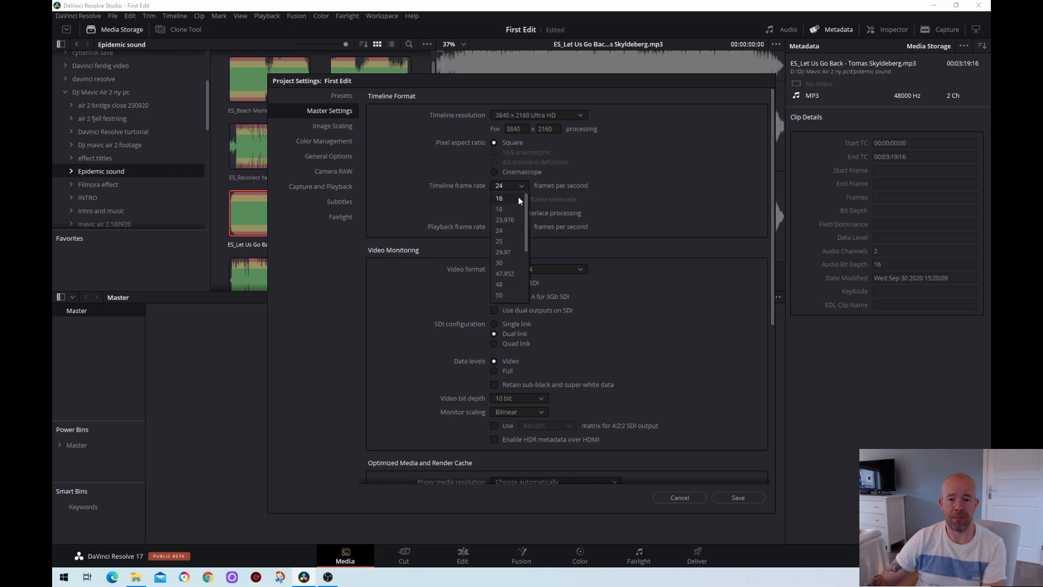
left_click(509, 251)
left_click(528, 226)
type("2")
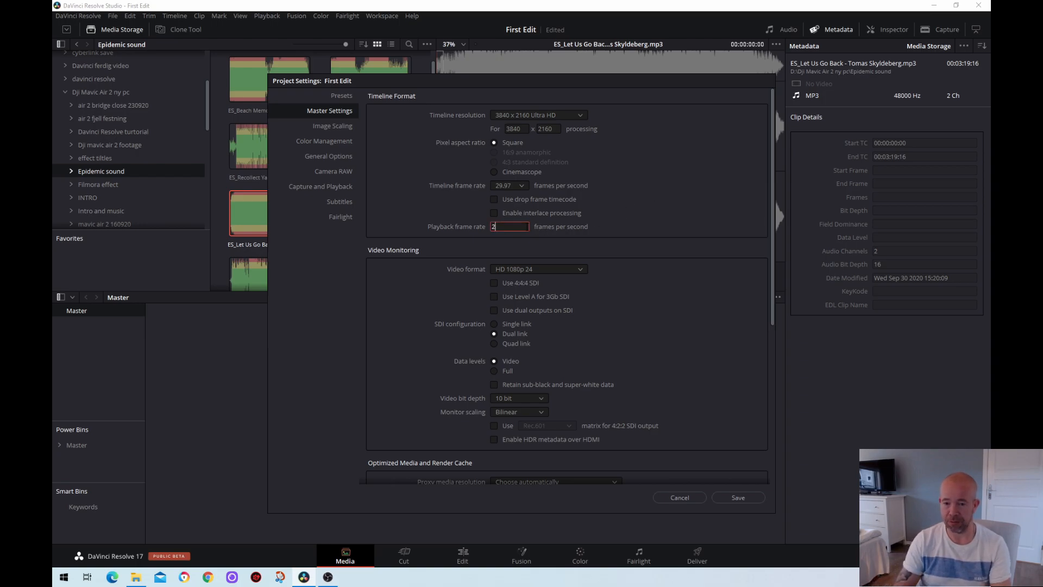
type("9.9")
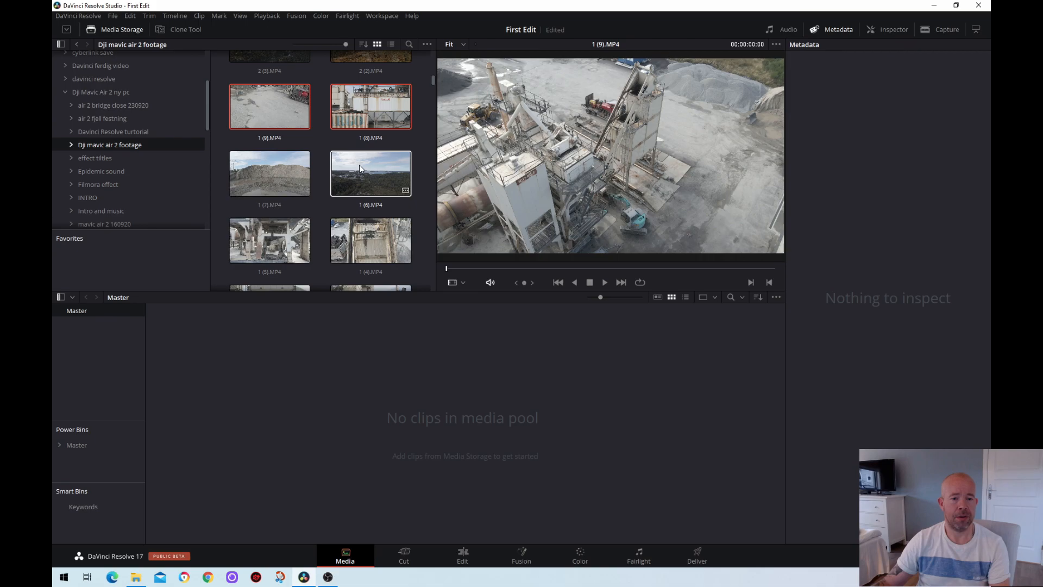
Step: Add clips 1 (9).MP4, 1 (8).MP4 and 1 (5).MP4 from the Dji mavic air 2 footage folder to the media pool
scroll(359, 164, "down", 1)
scroll(359, 164, "down", 2)
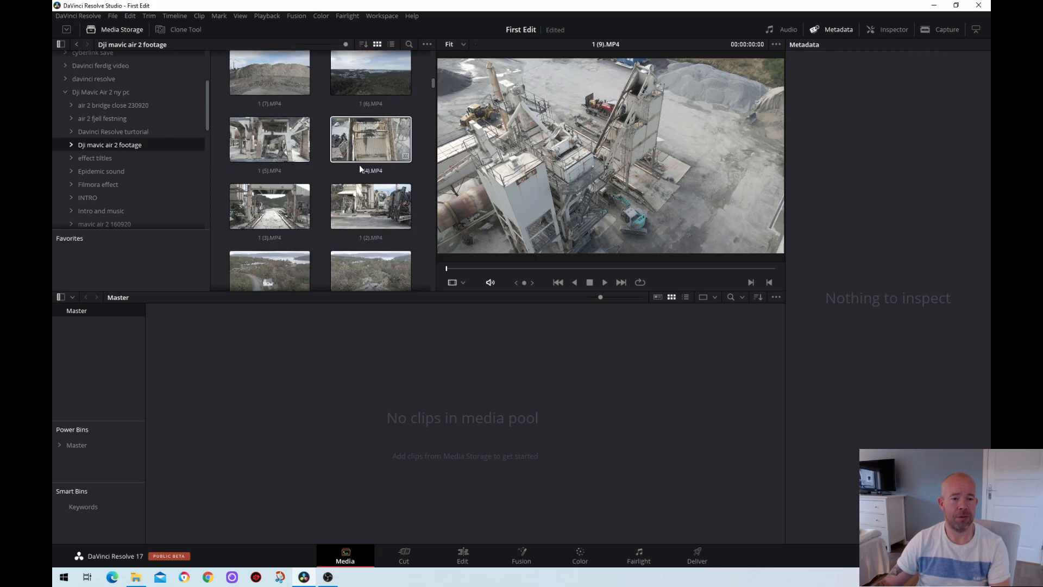
left_click(282, 143)
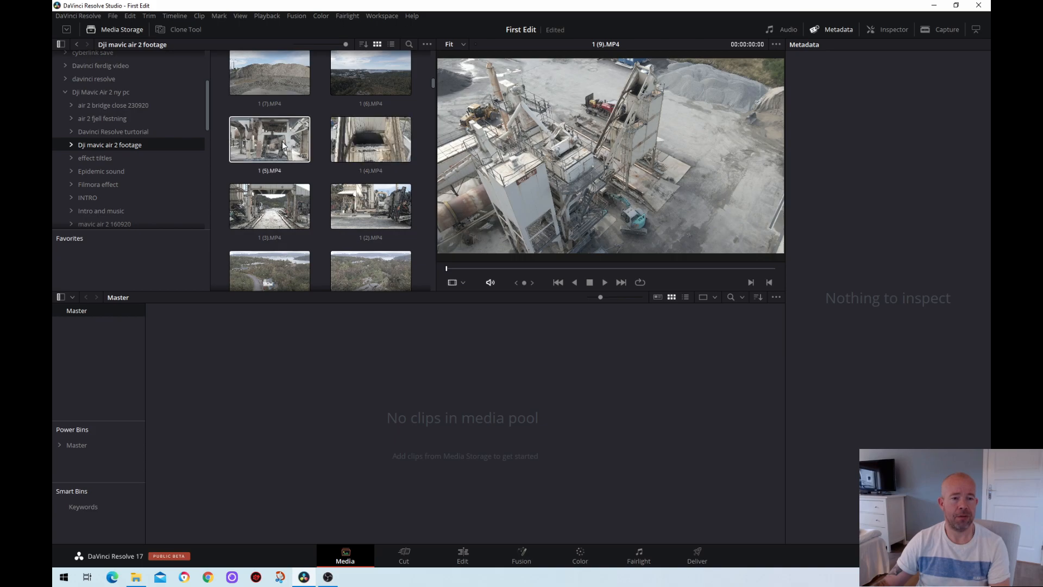
left_click_drag(282, 142, 224, 339)
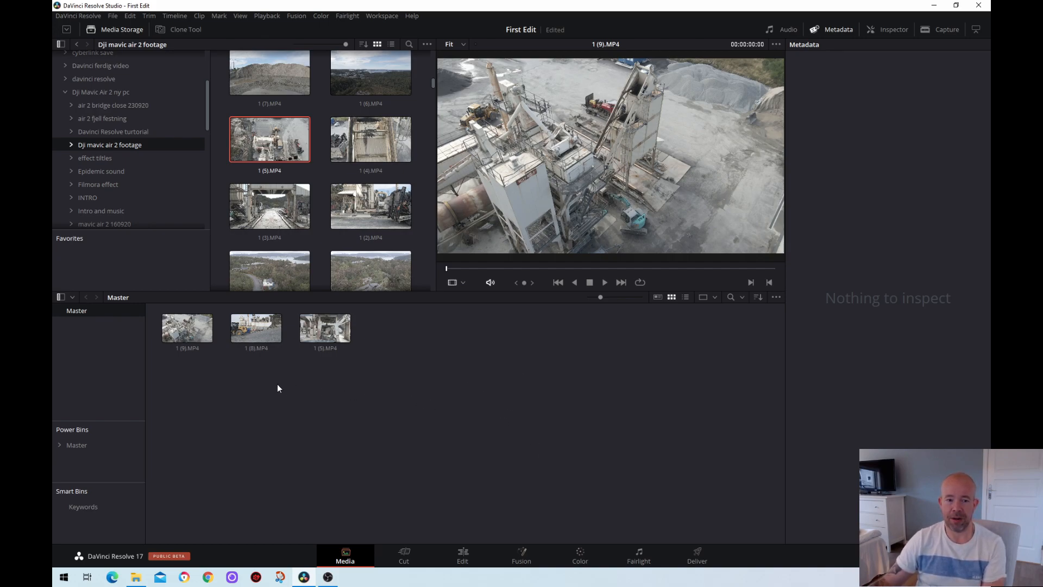
left_click(187, 346)
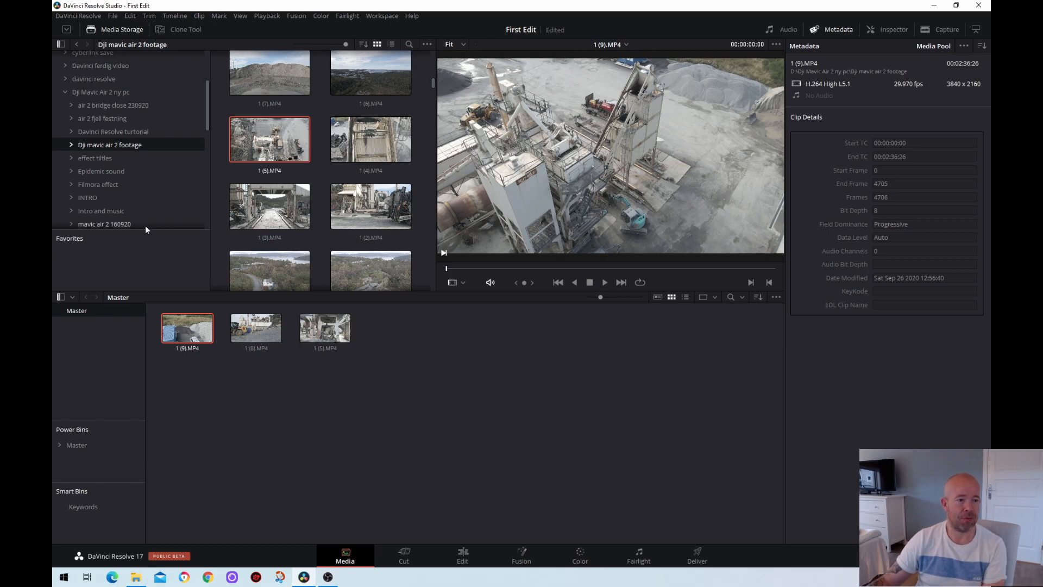
Step: Find ES_Bringing Me Down - Ooyy.mp3 in the Epidemic sound folder and preview its opening
left_click(120, 172)
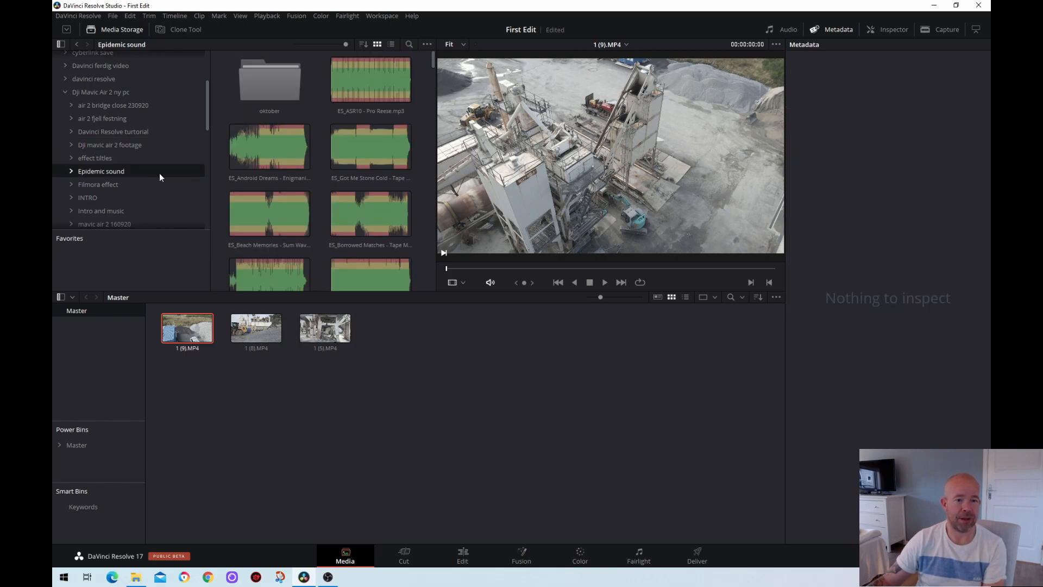
scroll(391, 196, "down", 3)
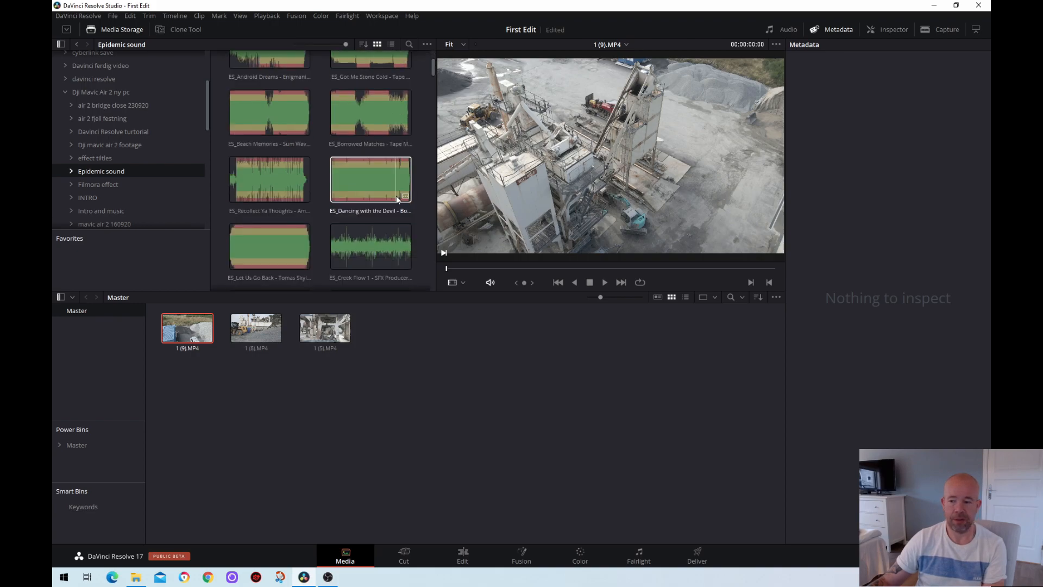
scroll(422, 182, "down", 2)
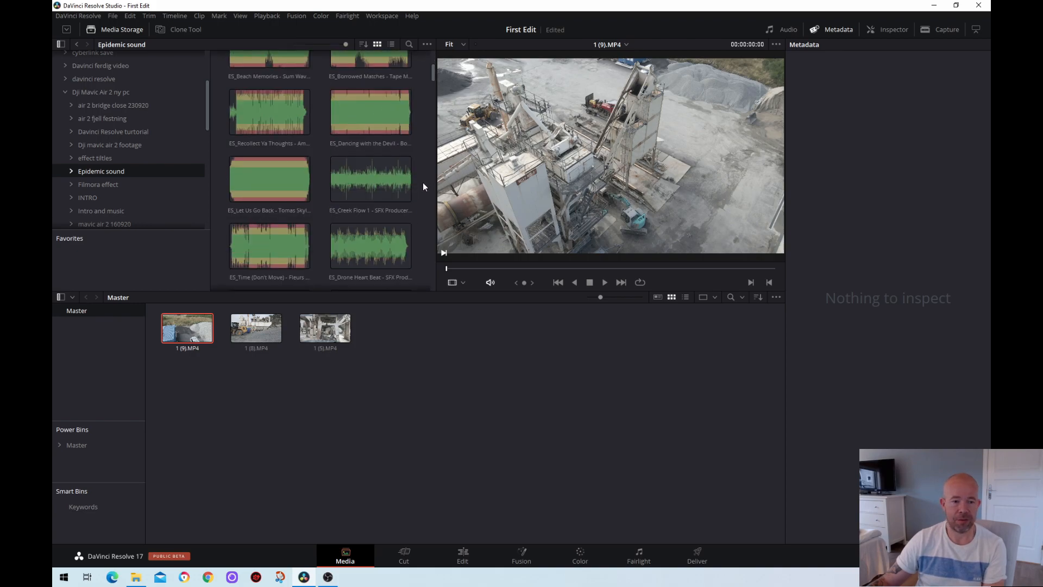
scroll(424, 186, "down", 3)
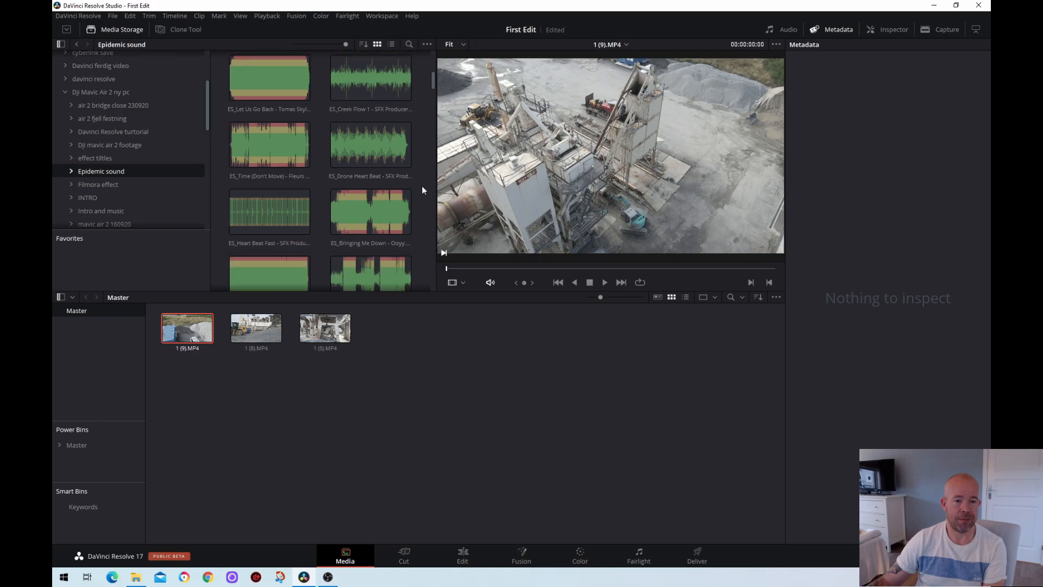
left_click(362, 211)
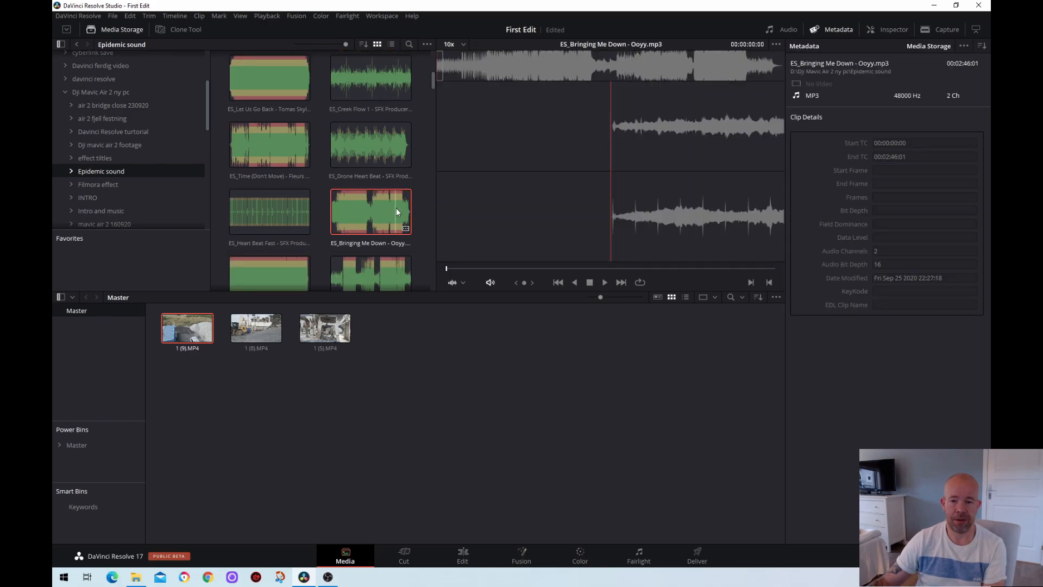
key("space")
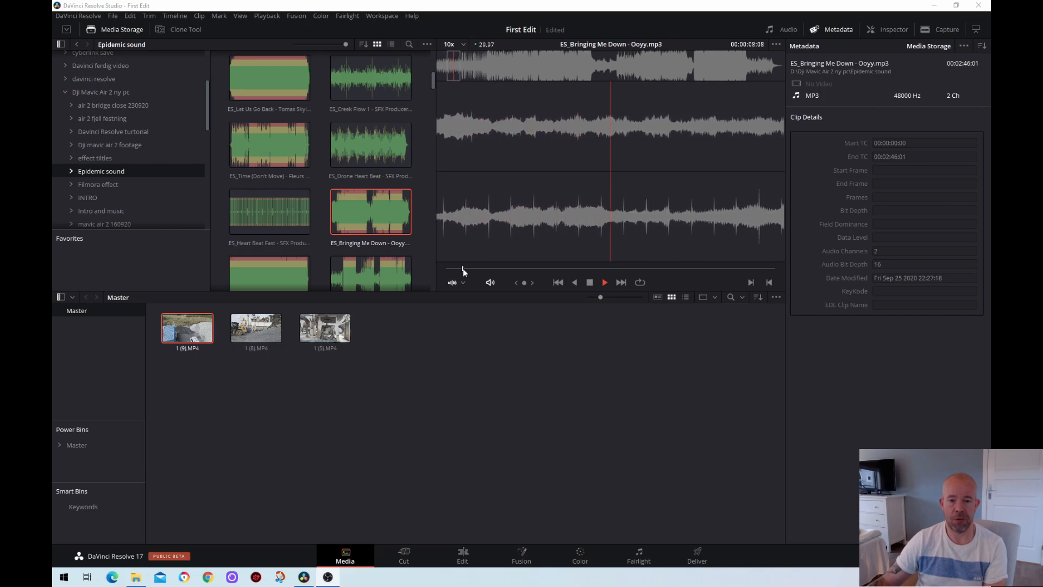
left_click(589, 282)
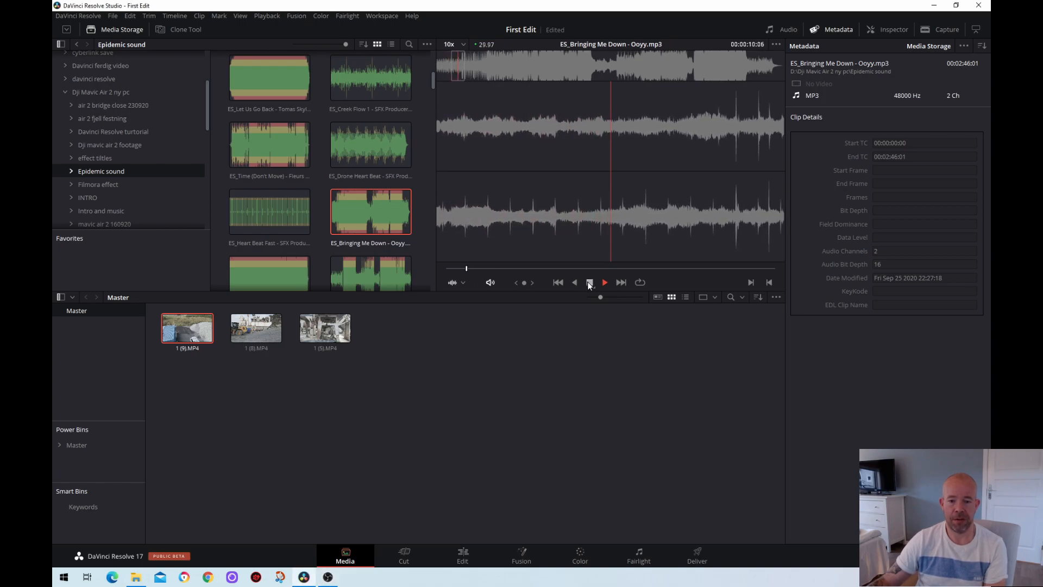
Step: Preview the music track from about a third of the way in and add it to the media pool
left_click_drag(469, 267, 547, 272)
key("space")
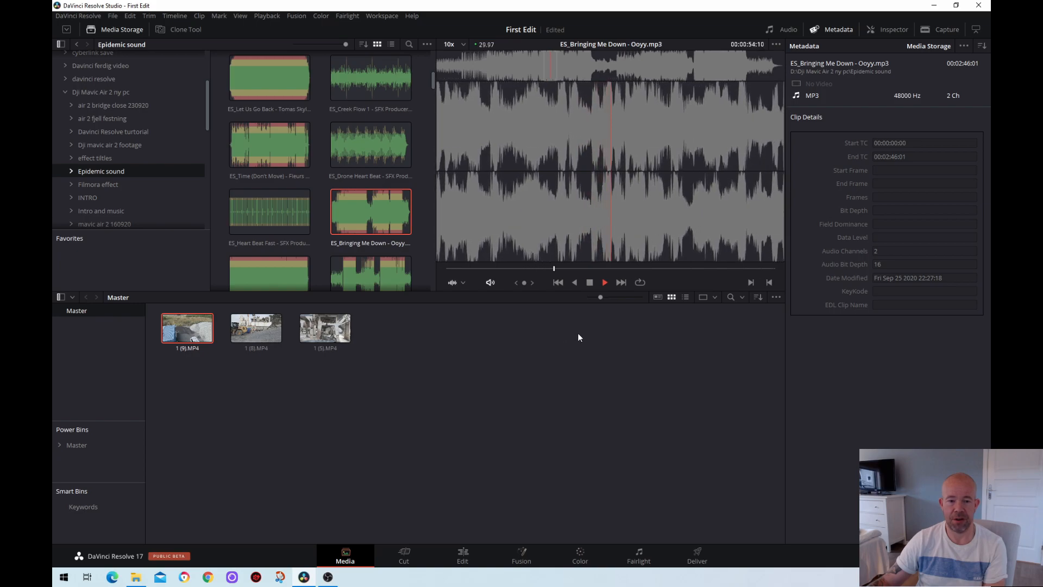
key("space")
left_click_drag(389, 216, 461, 361)
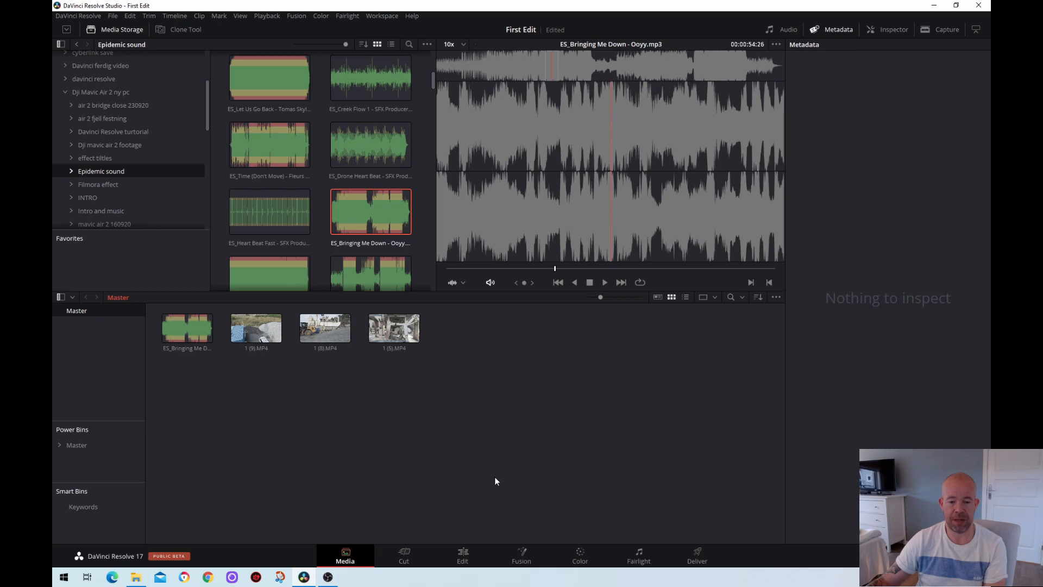
Step: Open clip 1 (9).MP4 on the Edit page and mark its in point at 00:00:02:18
left_click(409, 553)
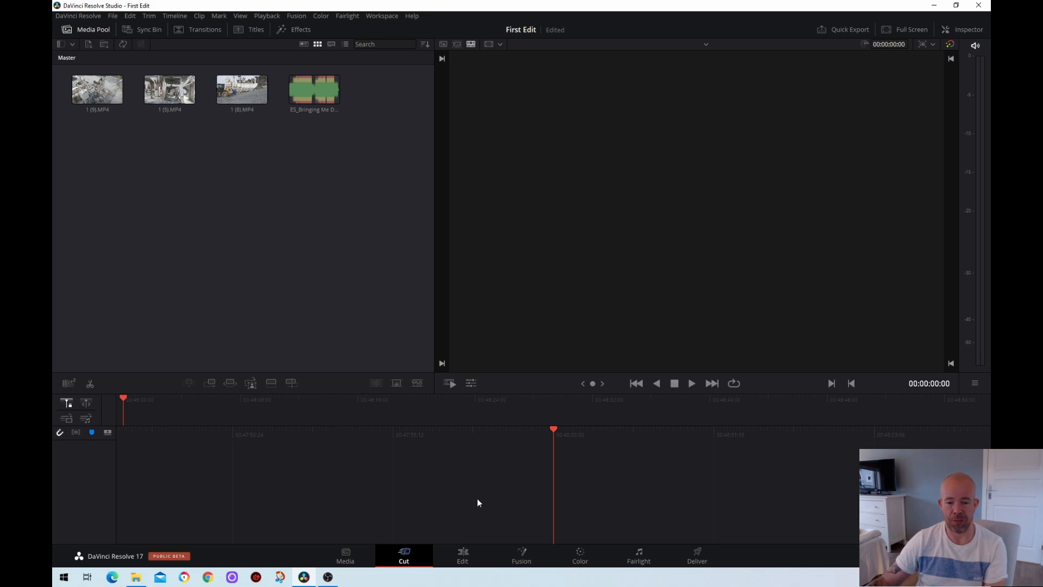
left_click(463, 553)
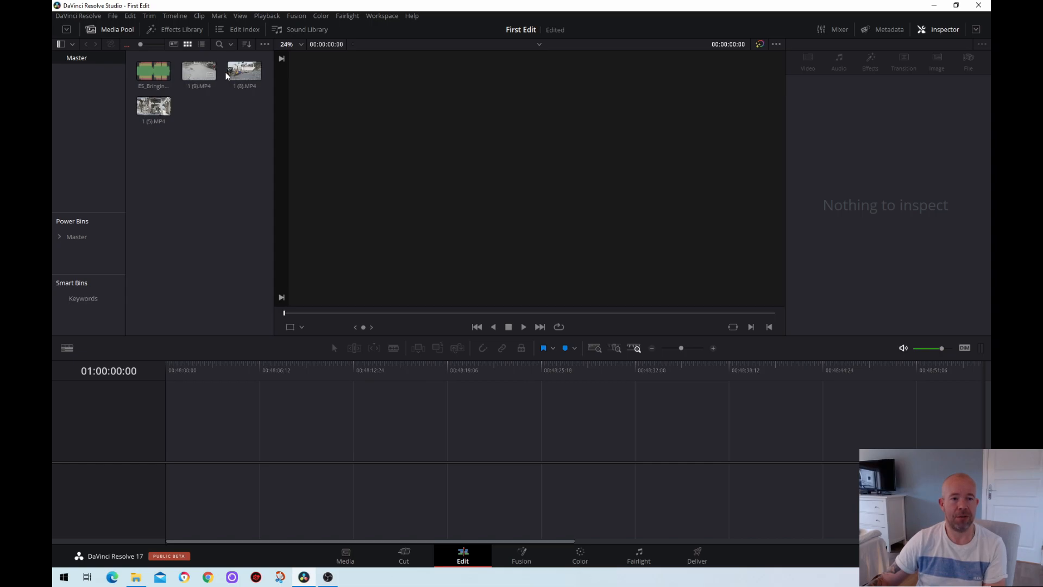
left_click(195, 68)
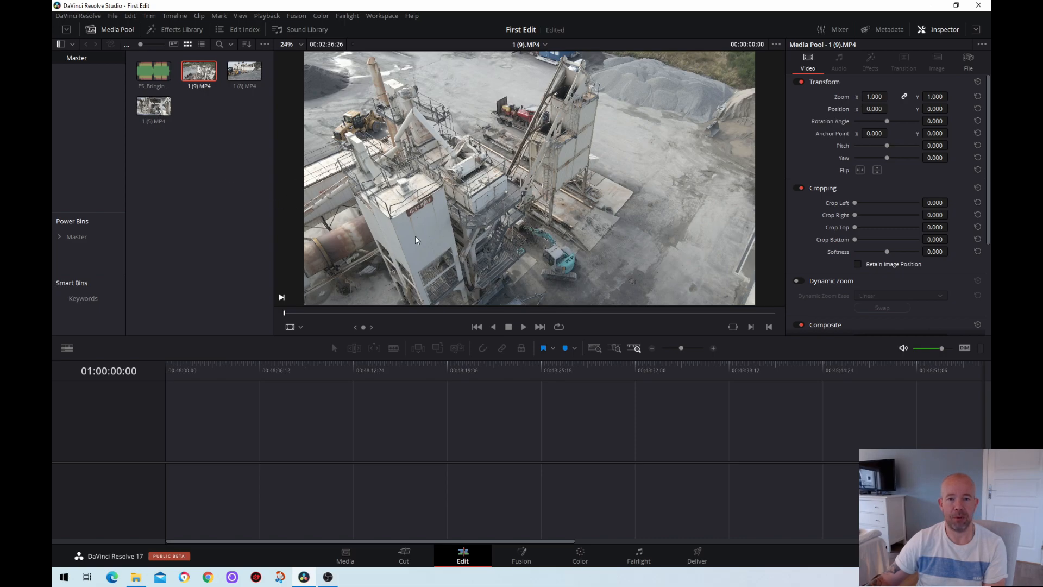
key("space")
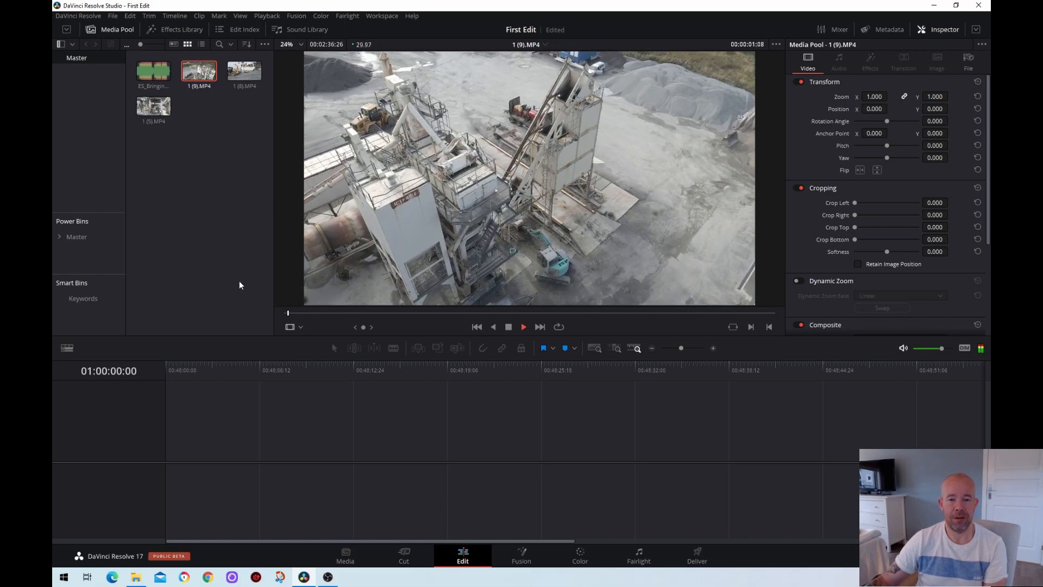
key("space")
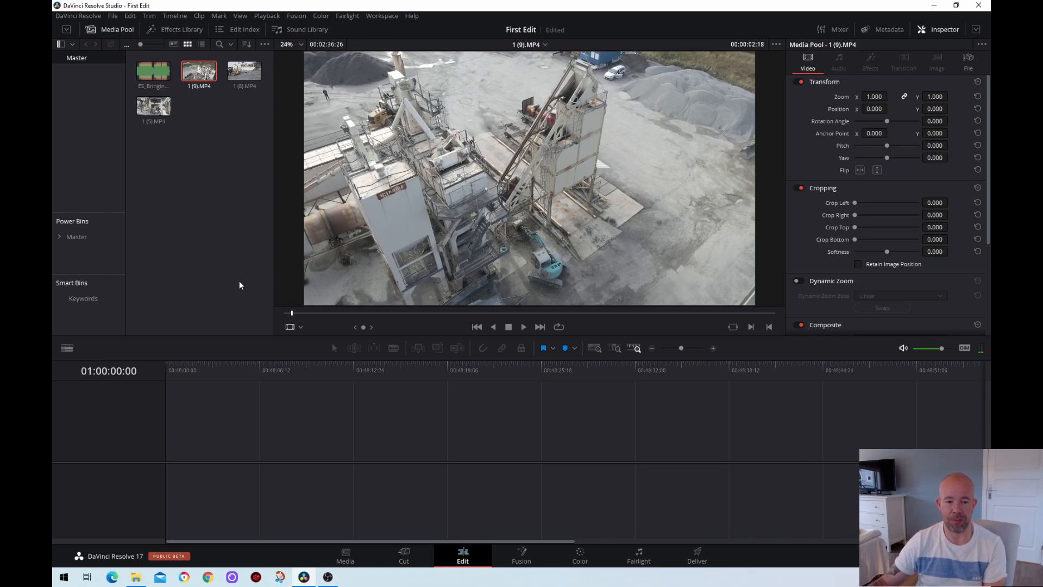
key("i")
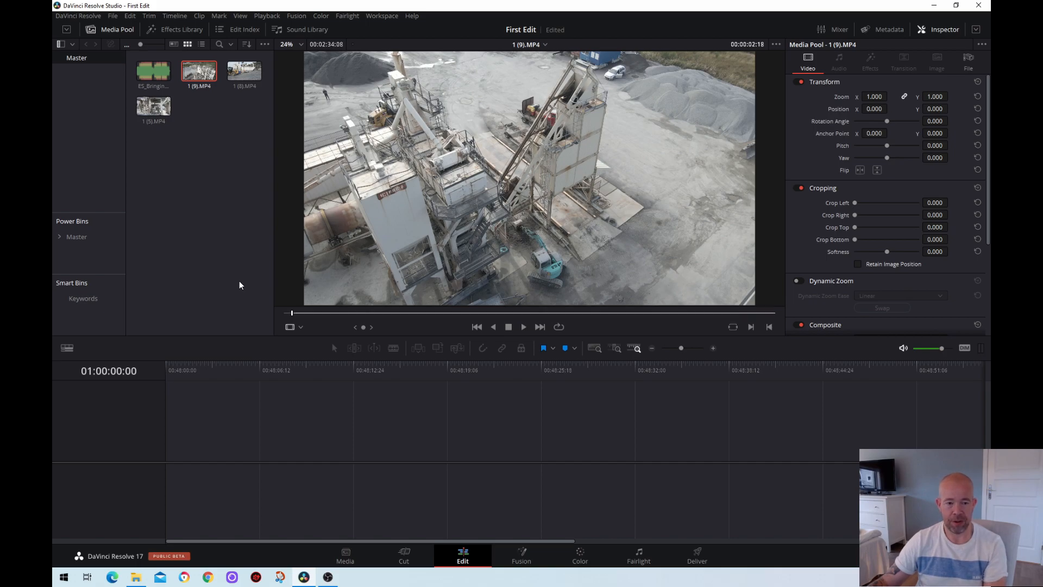
Step: Mark the out point of clip 1 (9).MP4 at 00:00:18:12 and place the trimmed clip at the start of a new timeline
key("space")
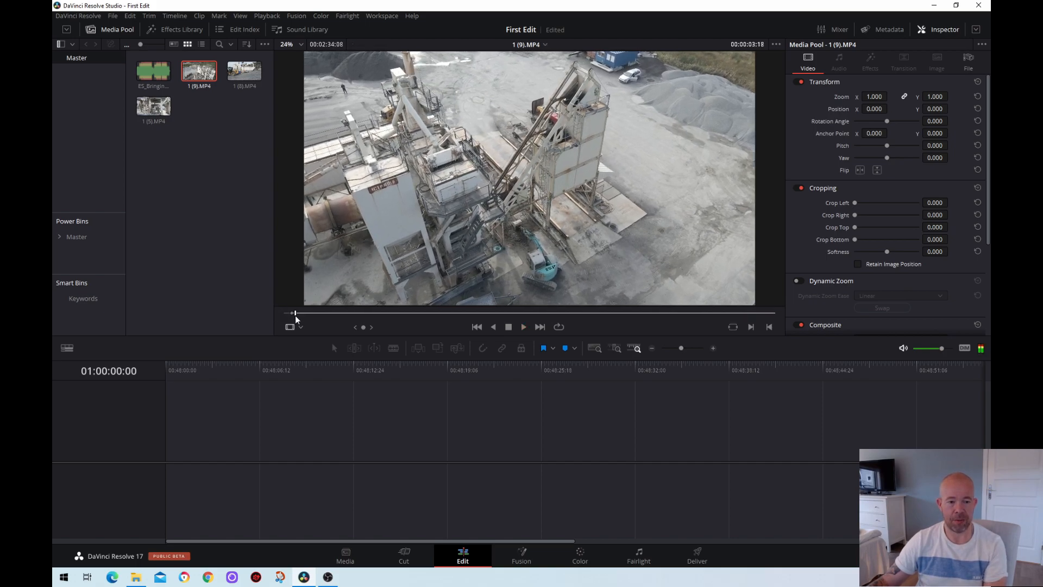
left_click_drag(296, 315, 332, 314)
left_click_drag(334, 314, 342, 314)
key("o")
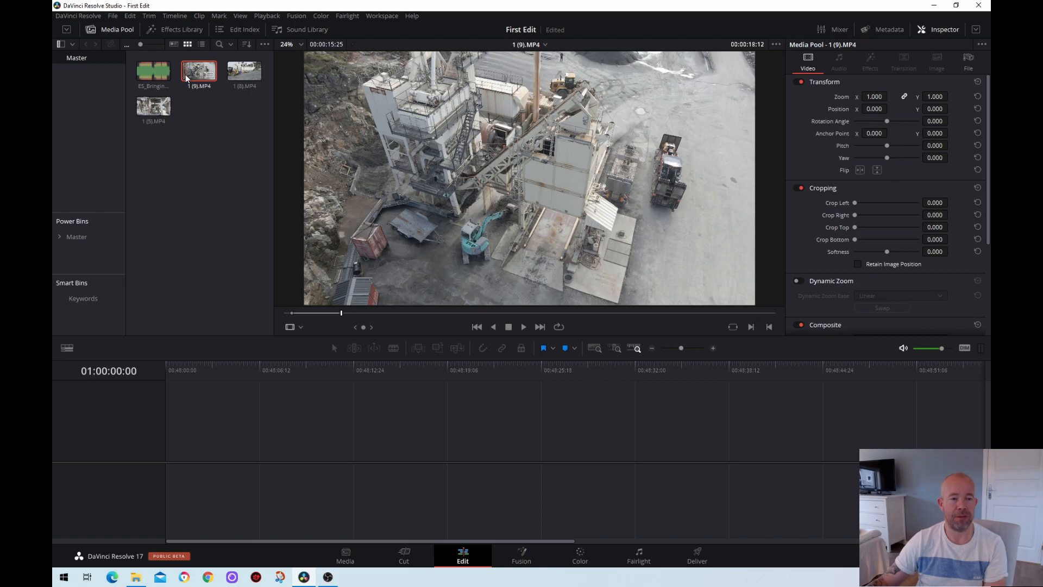
left_click_drag(273, 126, 353, 133)
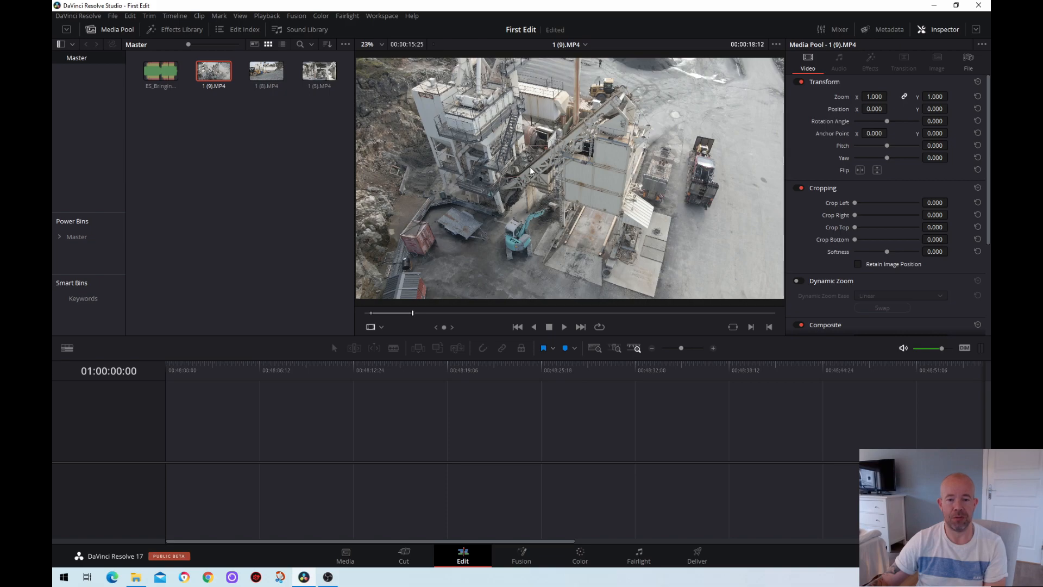
left_click_drag(553, 178, 174, 440)
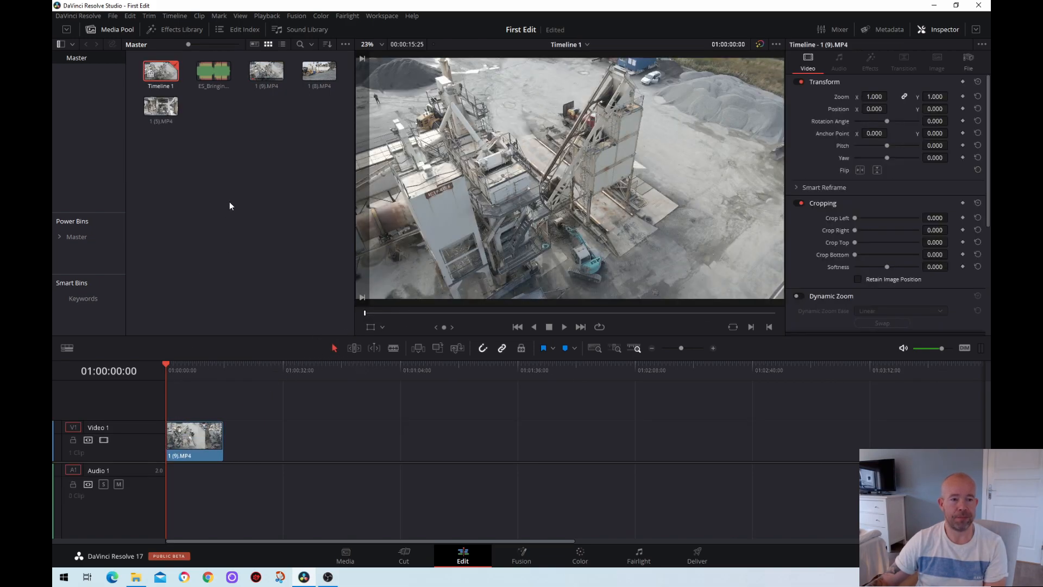
Step: Open clip 1 (8).MP4 from the media pool and mark its in point at 00:00:12:26
left_click(306, 76)
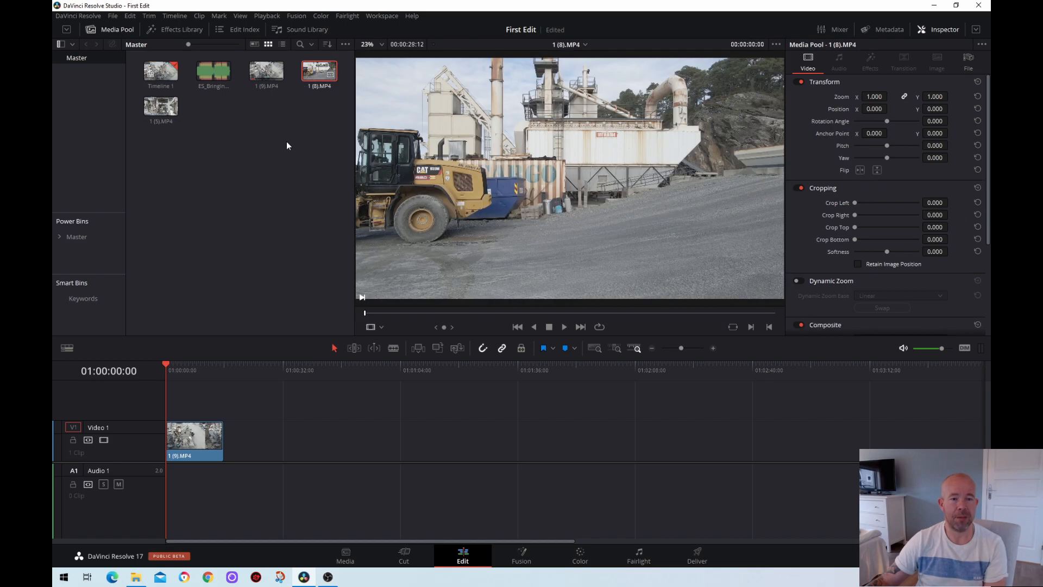
key("space")
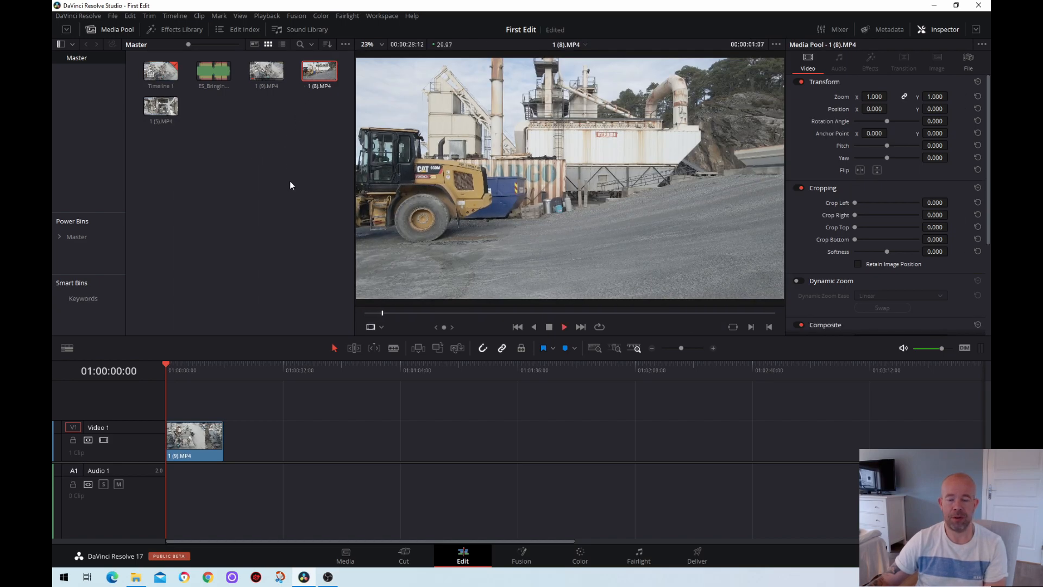
key("space")
left_click_drag(402, 314, 552, 318)
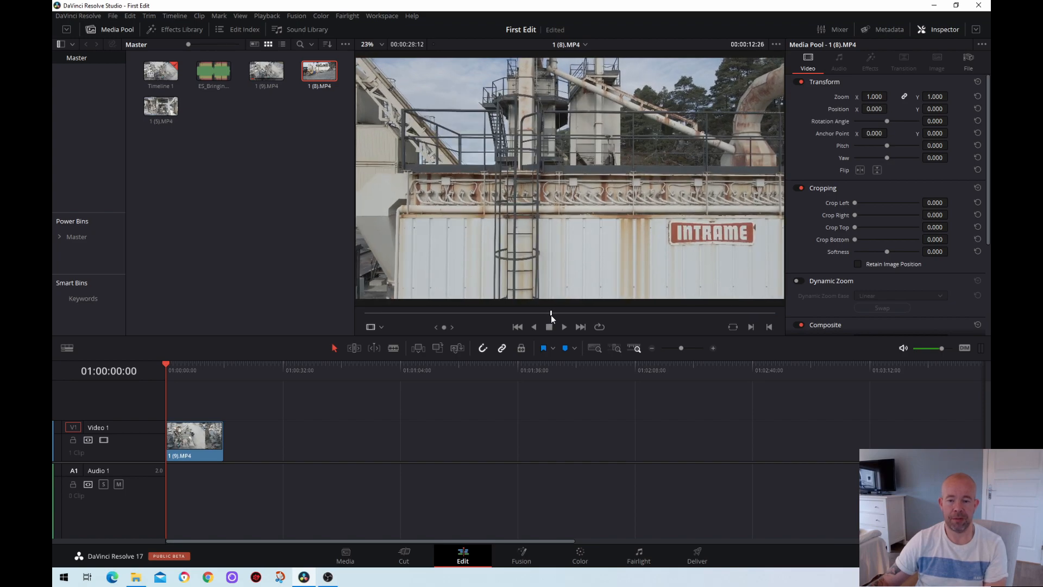
key("i")
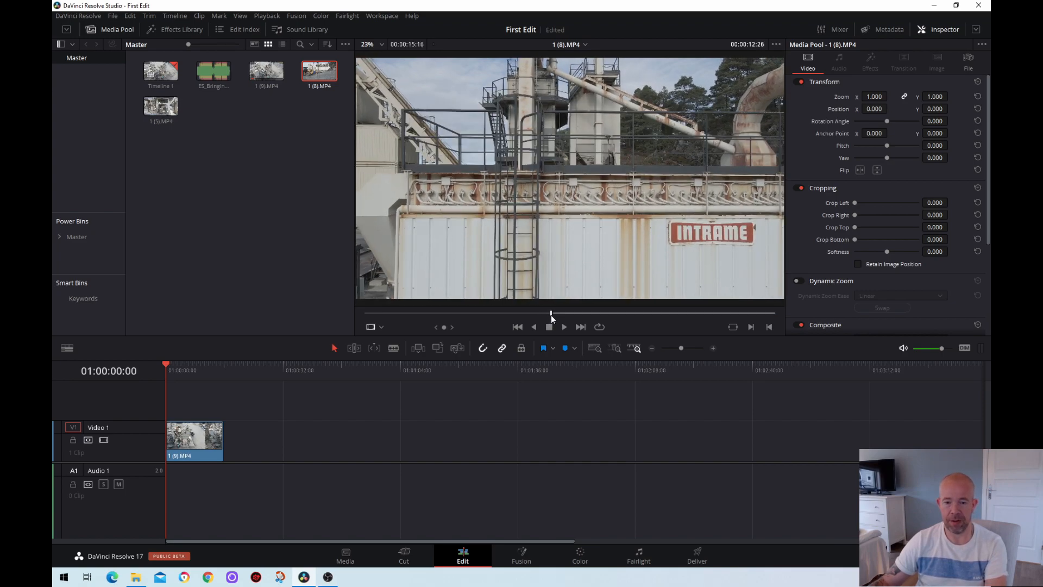
Step: Mark the out point of clip 1 (8).MP4 at 00:00:20:18 and place the clip directly after the first one on Video 1
left_click_drag(552, 319, 664, 320)
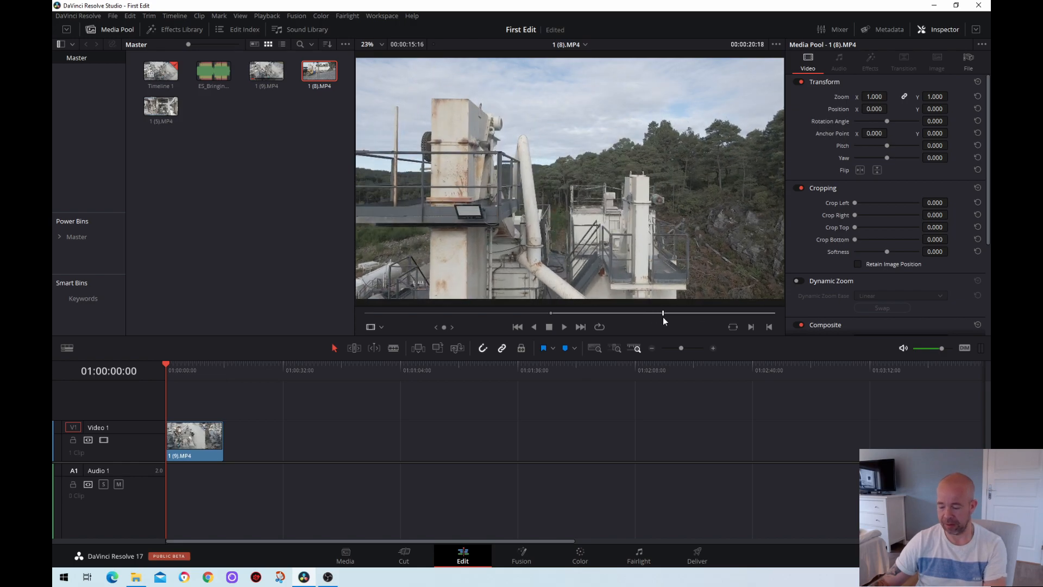
key("o")
left_click_drag(616, 199, 226, 435)
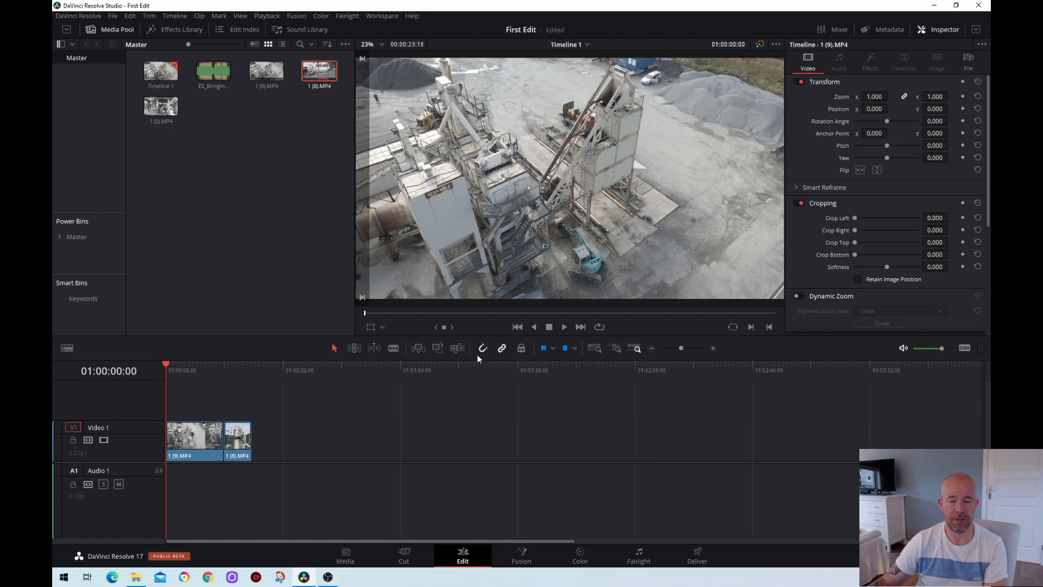
Step: Open clip 1 (5).MP4 from the media pool and mark its in point at 00:00:38:08
double_click(151, 112)
key("space")
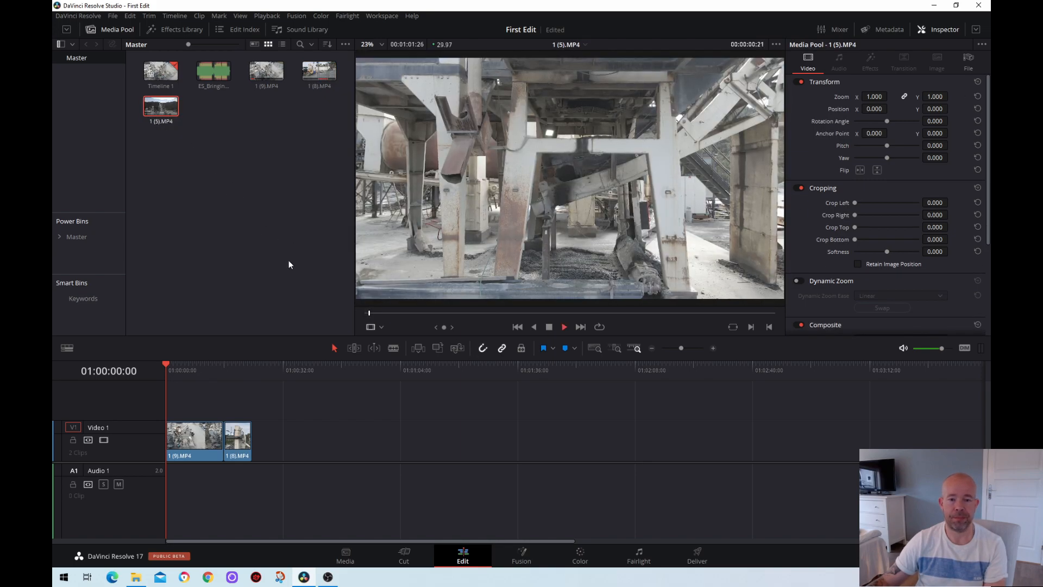
left_click_drag(377, 314, 618, 333)
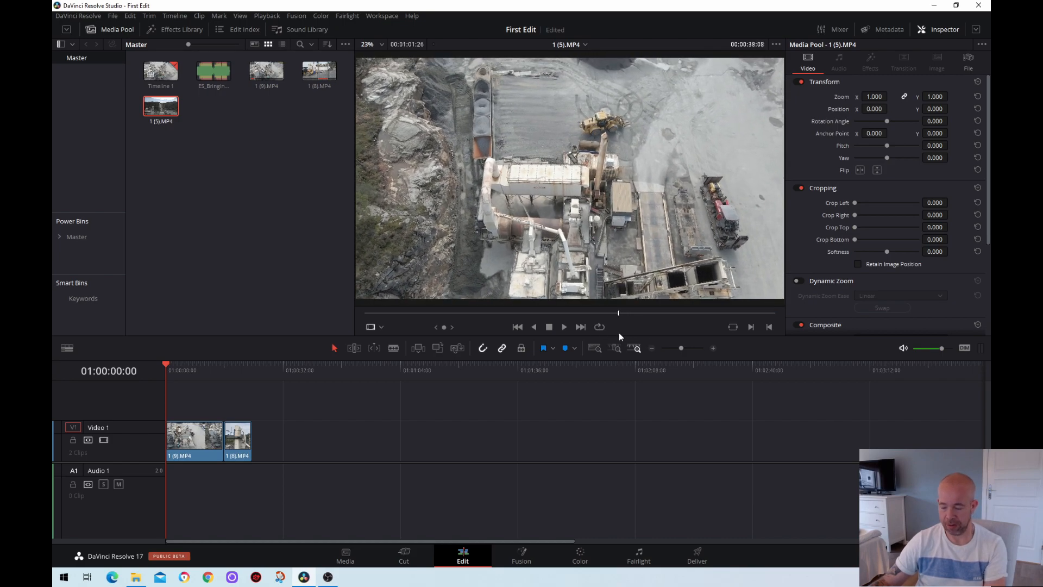
key("space")
Step: Mark the out point of clip 1 (5).MP4 at 00:00:50:15 and place the clip directly after the second one on Video 1
left_click_drag(627, 319, 700, 323)
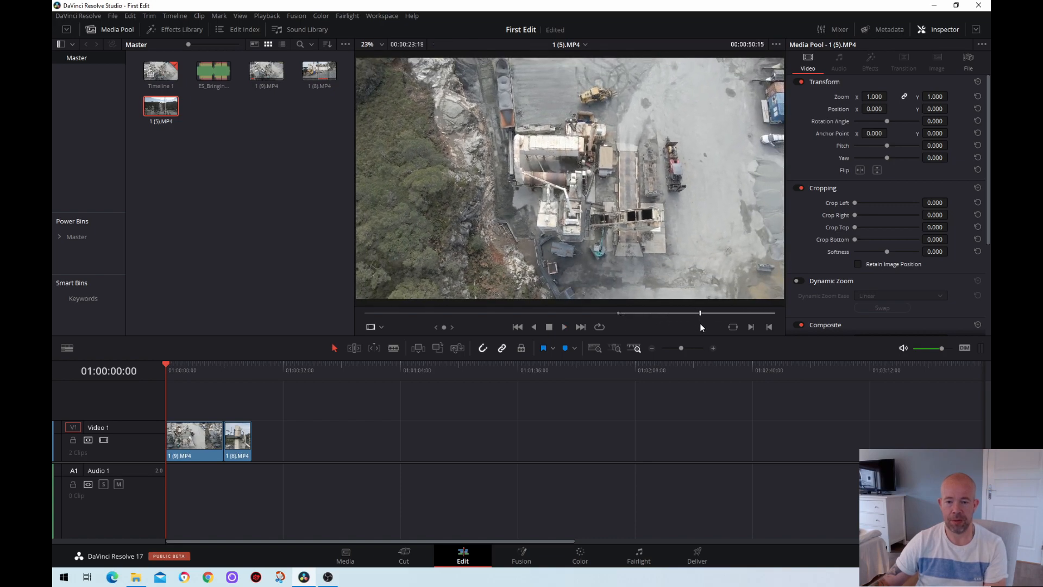
key("o")
left_click_drag(646, 296, 258, 442)
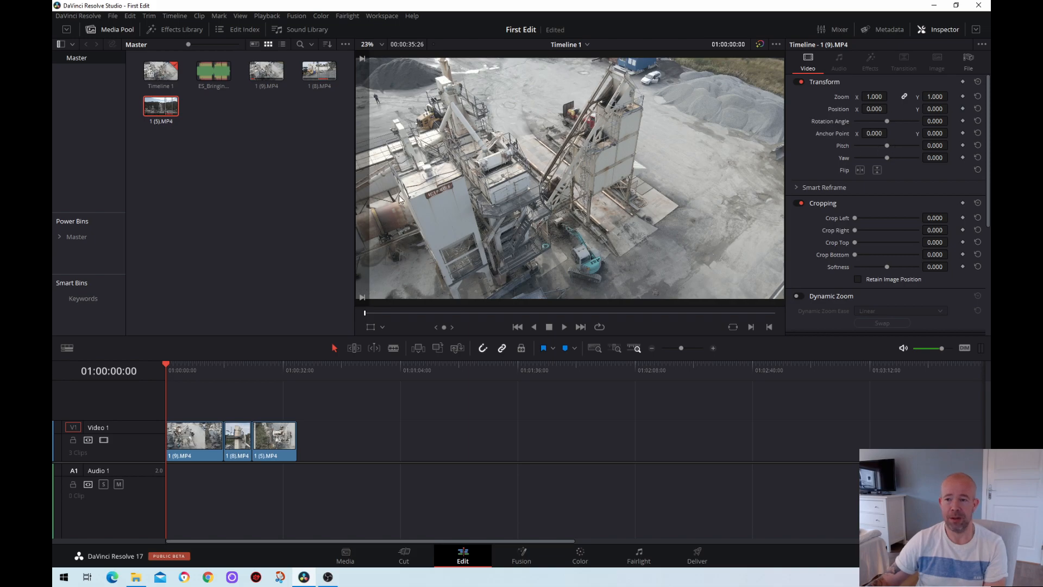
Step: Try a zoom of 1.040, a pitch of 0.447 and a yaw of -0.057 on the first timeline clip
left_click(199, 451)
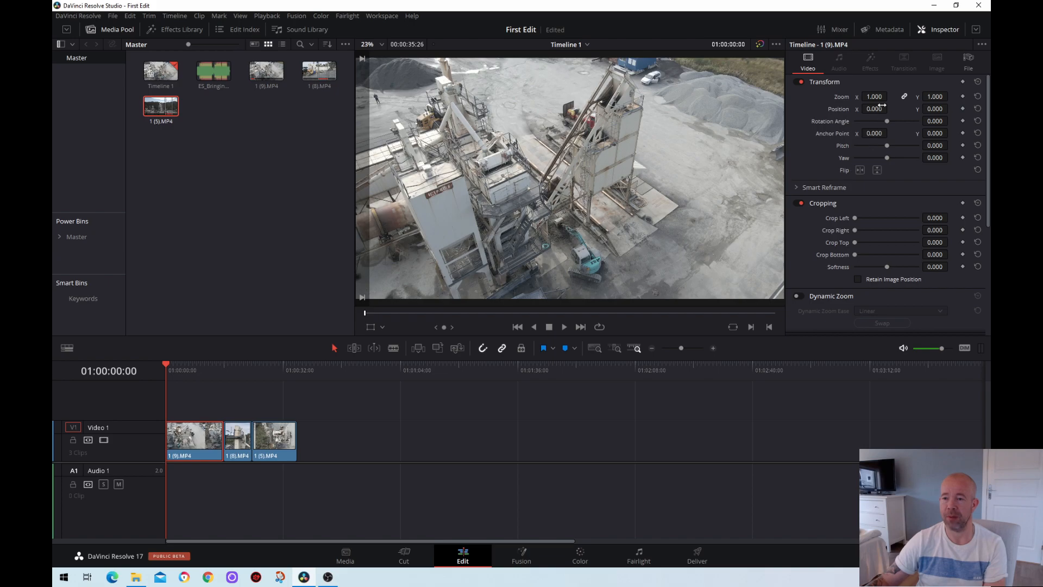
mouse_move(875, 97)
left_mouse_down()
mouse_move(900, 97)
mouse_move(874, 96)
left_mouse_up()
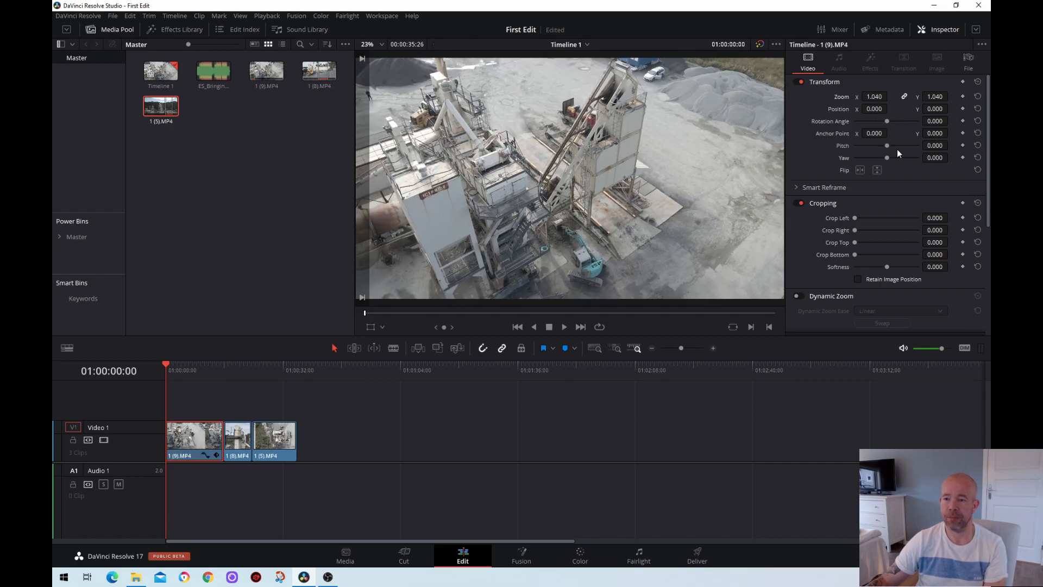
mouse_move(891, 146)
left_mouse_down()
mouse_move(910, 145)
mouse_move(881, 143)
mouse_move(895, 144)
mouse_move(872, 158)
mouse_move(905, 157)
mouse_move(874, 160)
mouse_move(886, 160)
left_mouse_up()
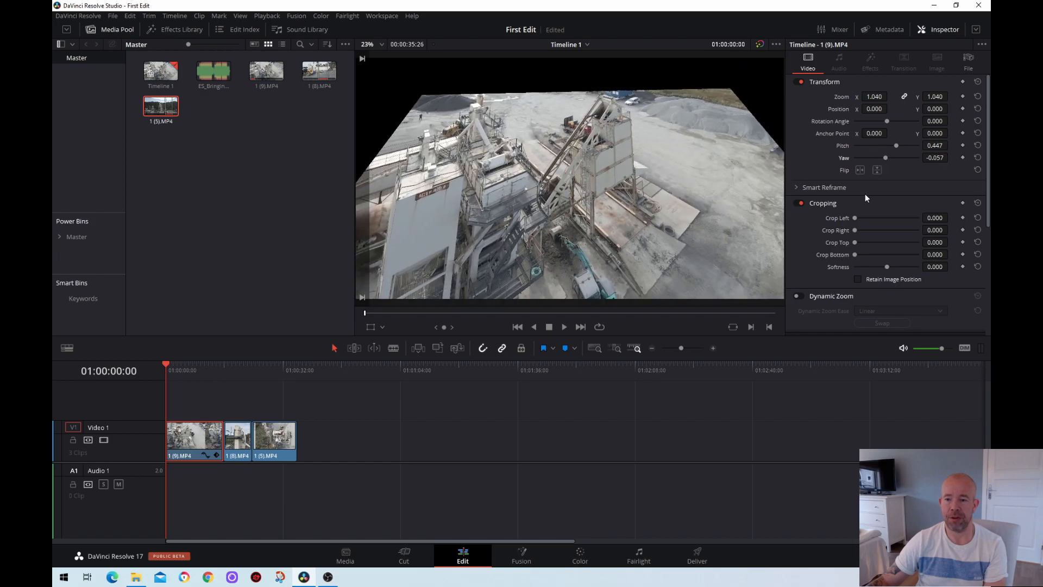
mouse_move(852, 217)
left_mouse_down()
mouse_move(885, 216)
mouse_move(847, 220)
mouse_move(882, 232)
mouse_move(850, 233)
left_mouse_up()
Step: Reset the zoom, pitch and yaw of the first timeline clip
left_click(979, 97)
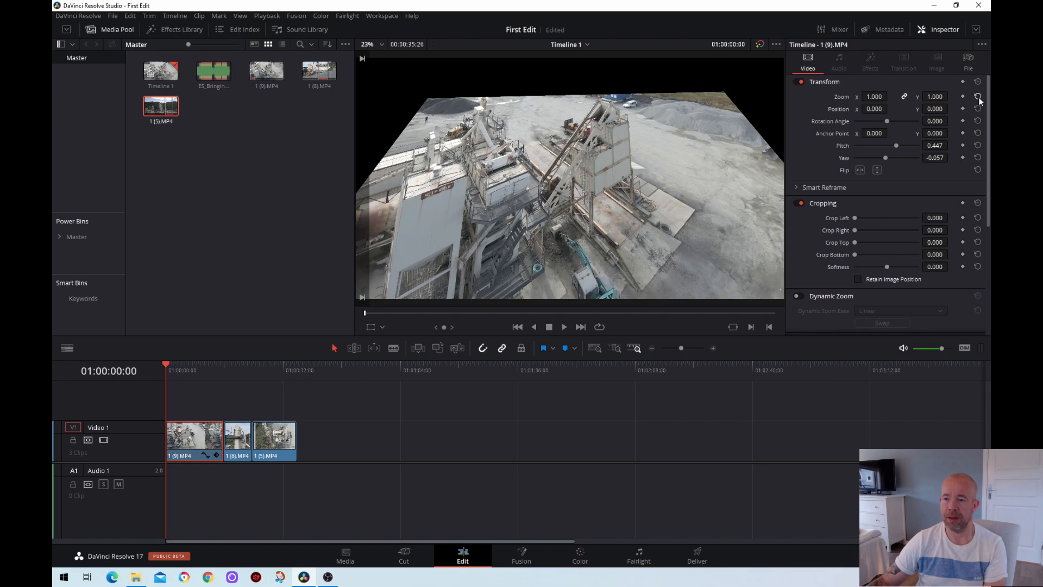
left_click(978, 146)
left_click(978, 157)
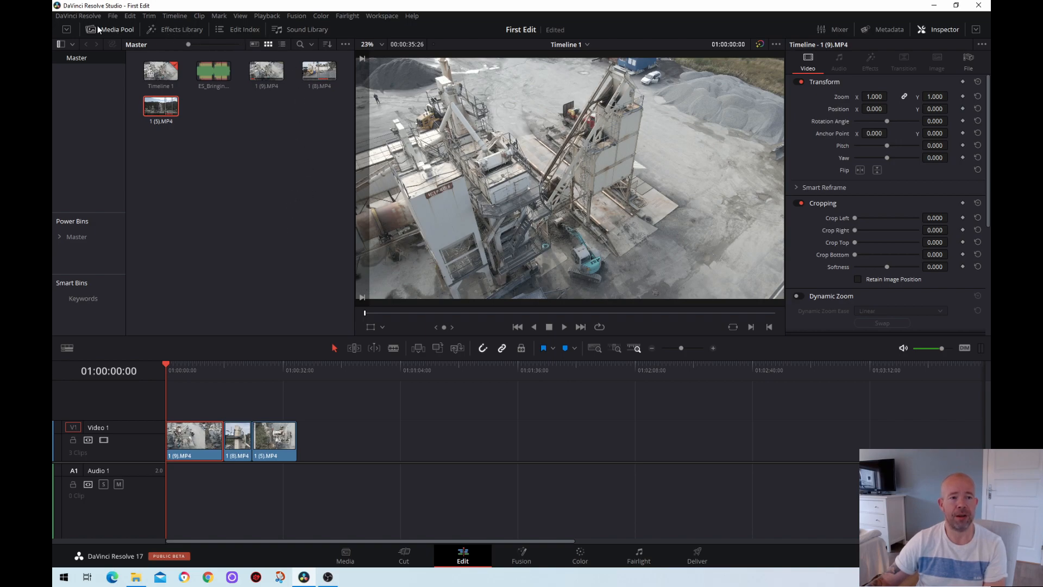
Step: Add a basic Text title on a new Video 2 track at the start of the timeline and select it
left_click(173, 29)
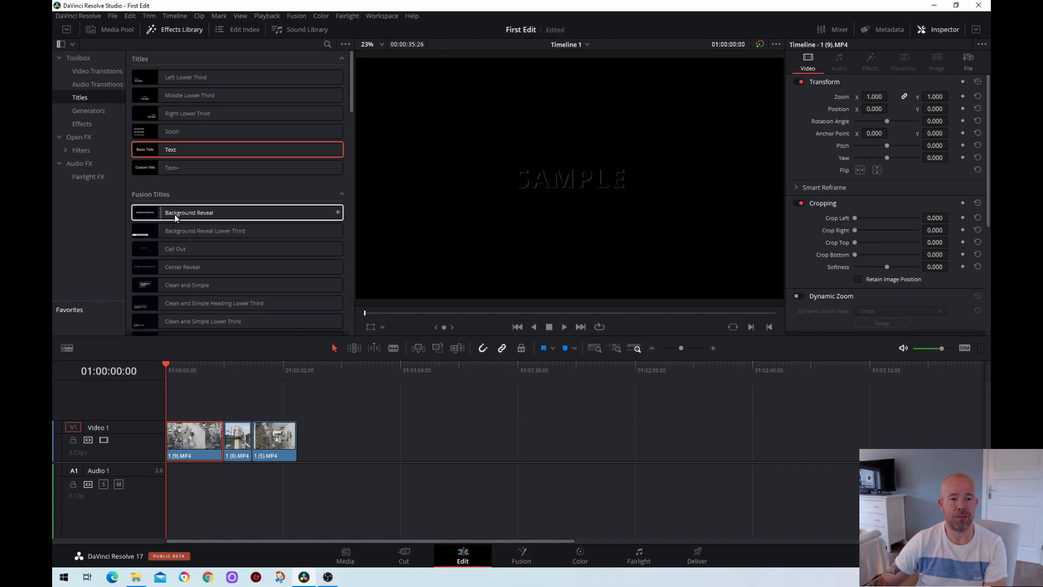
left_click_drag(149, 152, 174, 403)
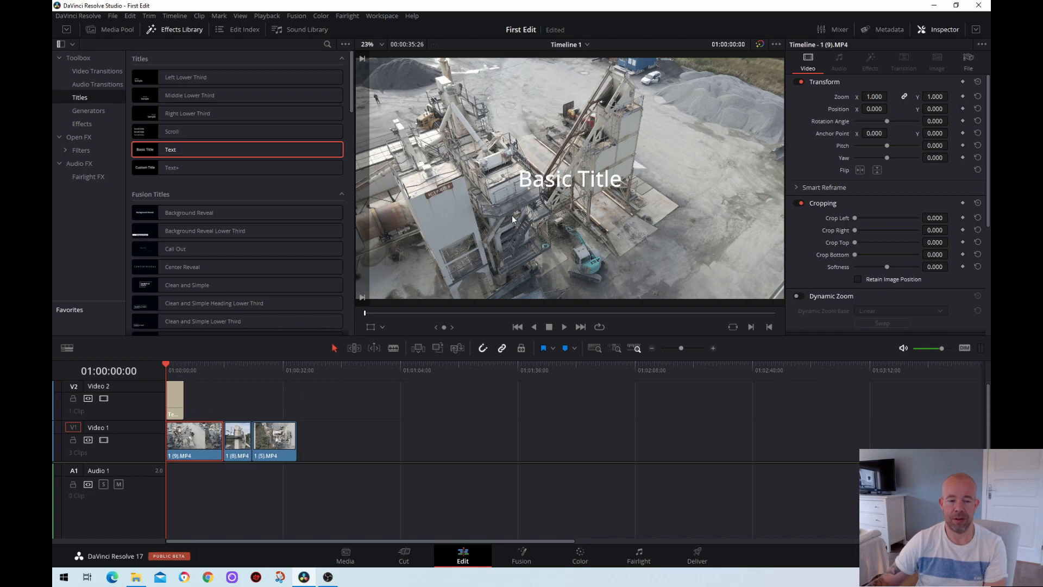
left_click(178, 401)
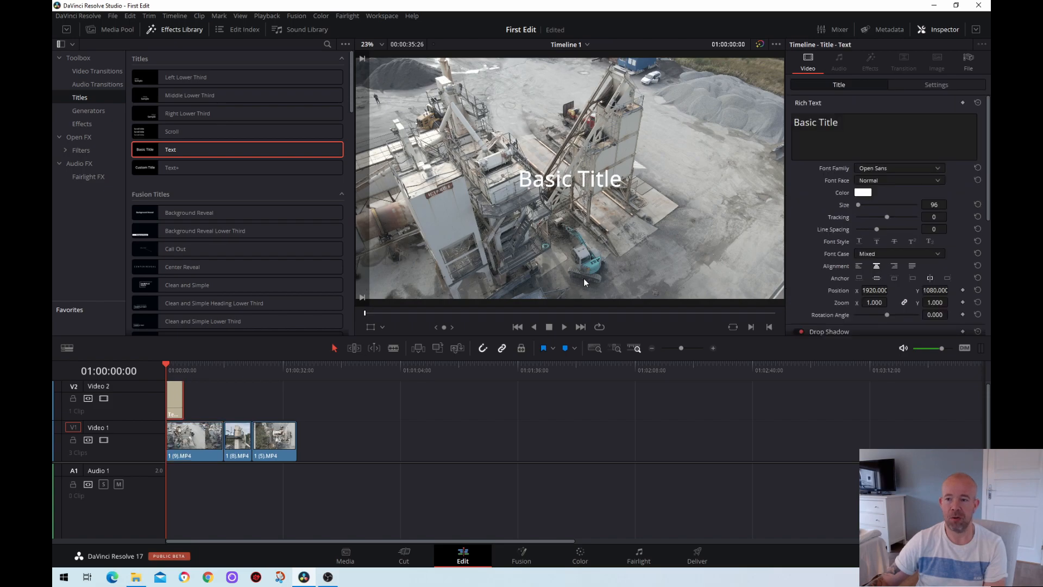
Step: Replace the title's text with "Dji Mavic Air 2" and set its font family to Open Sans Extrabold
left_click(941, 32)
left_click(940, 31)
left_click(858, 122)
key("BackSpace")
key("BackSpace")
key("BackSpace")
key("BackSpace")
key("BackSpace")
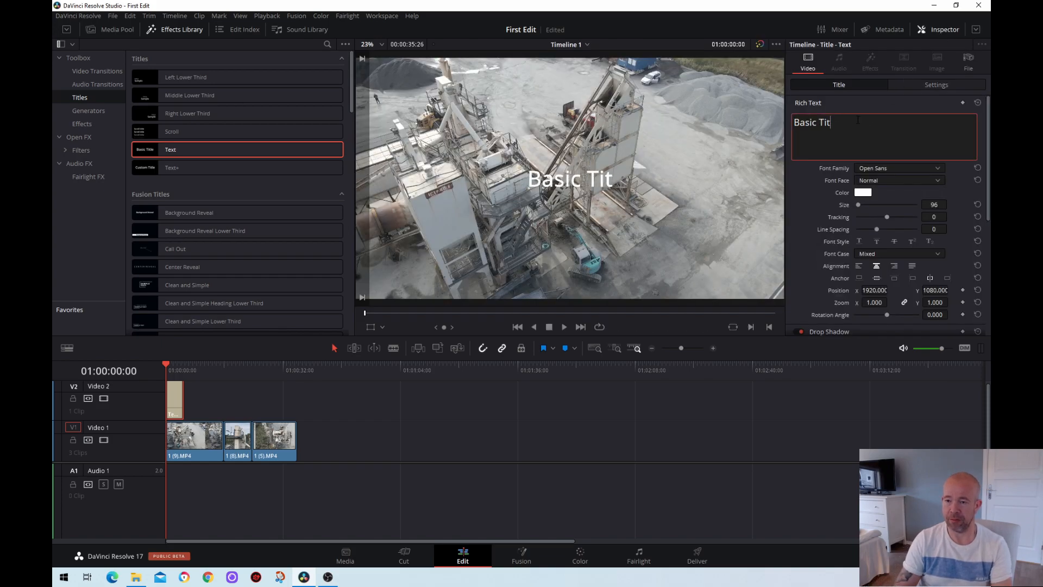
key("BackSpace")
key("BackSpace")
key("BackSpace")
key("BackSpace")
type("Dji Ma")
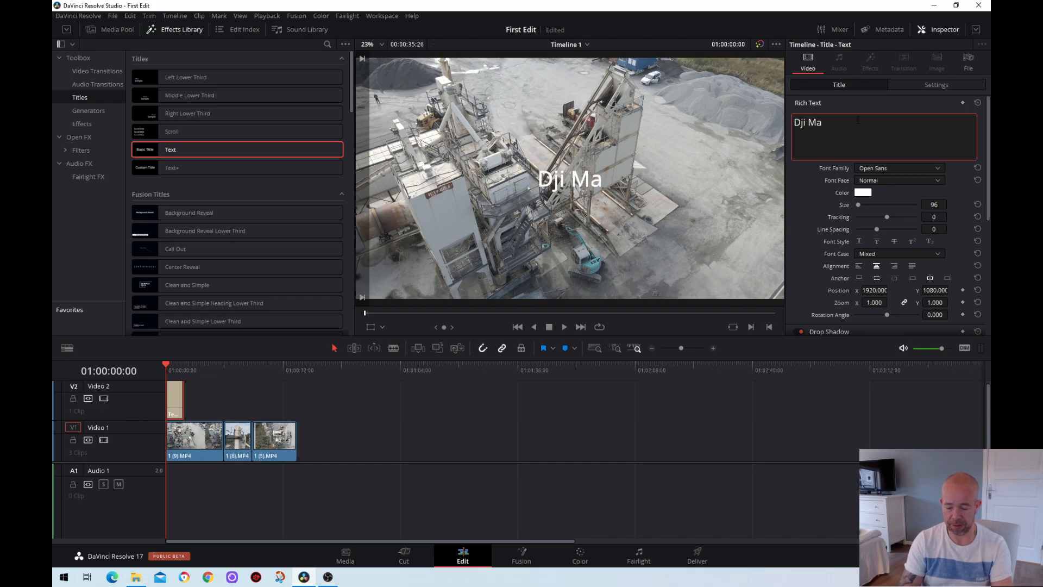
type("vic Air 2")
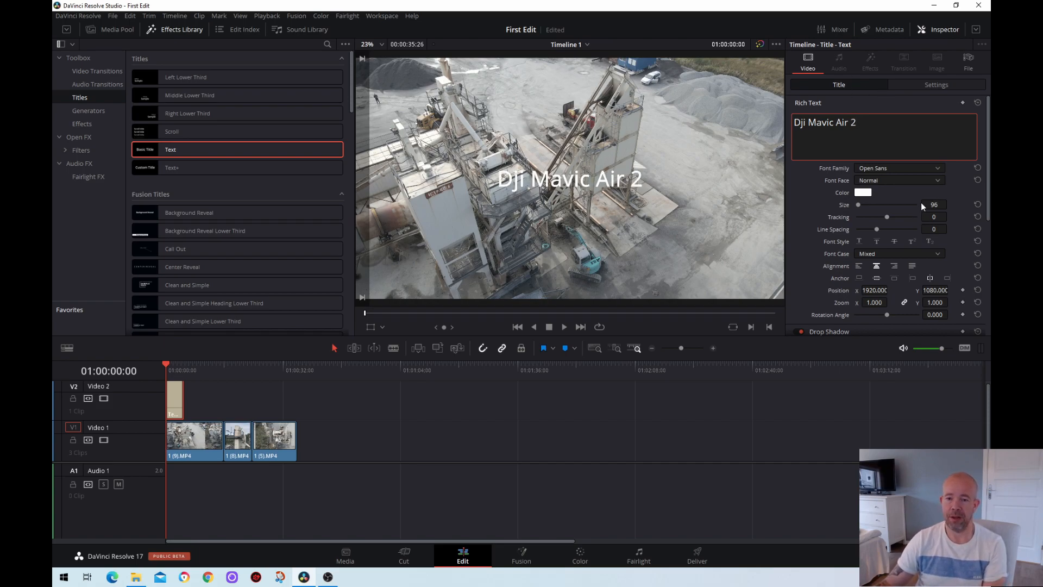
left_click(890, 169)
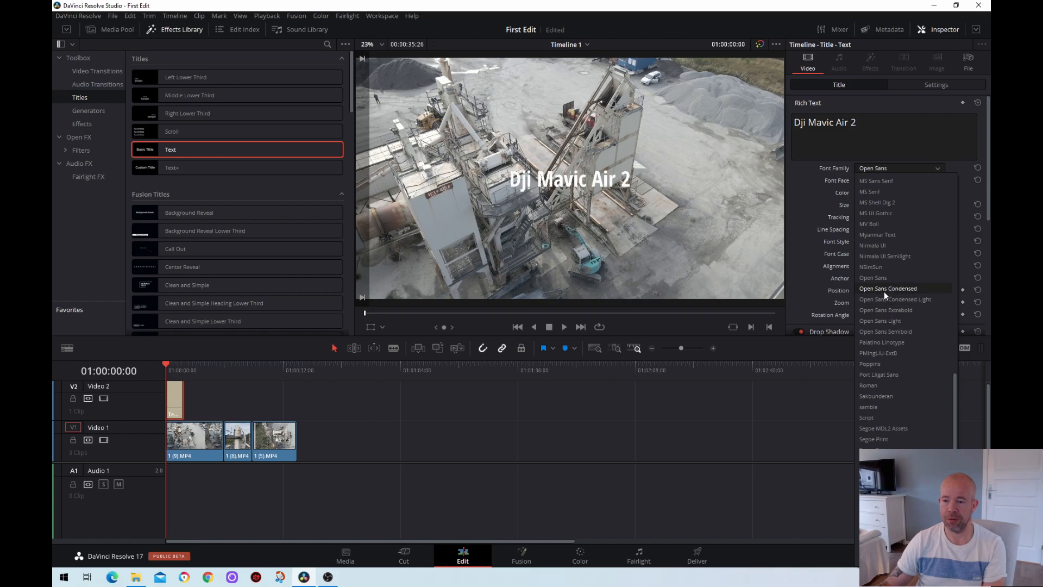
left_click(885, 310)
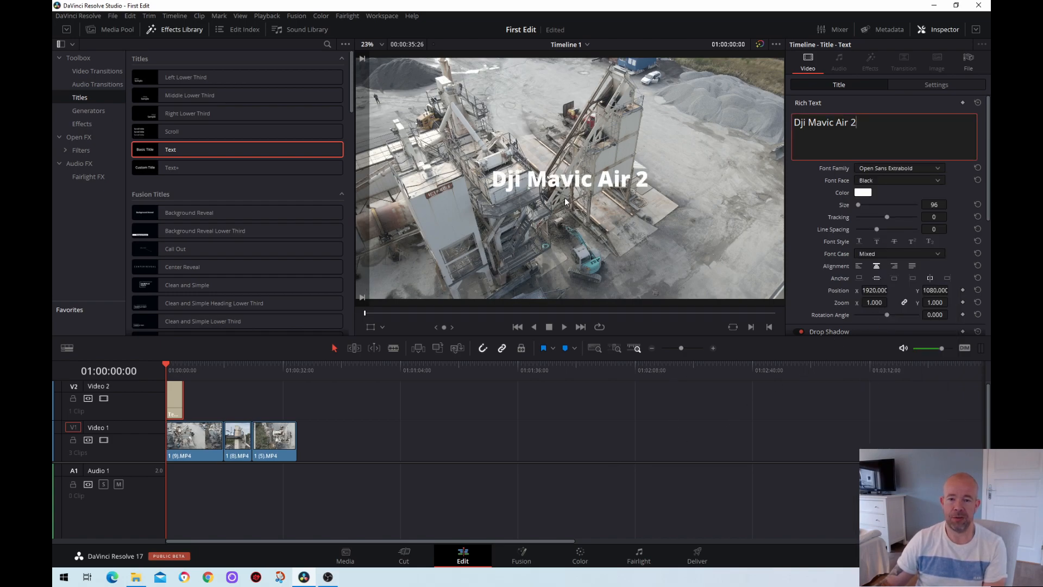
Step: Move the title into the lower-left corner of the video frame, at position X 720, Y 127
left_click(549, 173)
left_click_drag(549, 174, 477, 253)
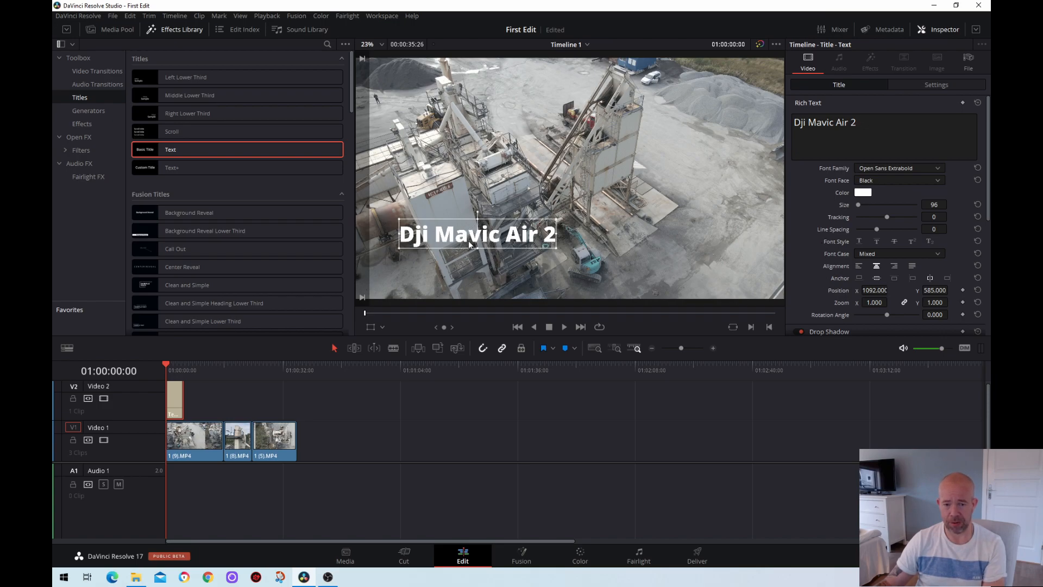
left_click_drag(479, 239, 451, 260)
left_click_drag(881, 289, 818, 290)
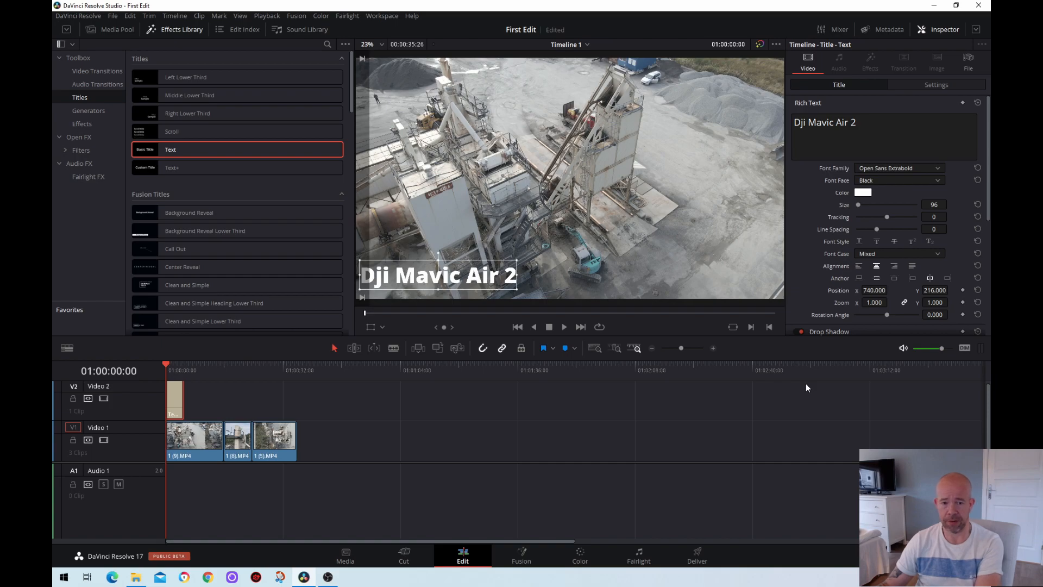
key("Right")
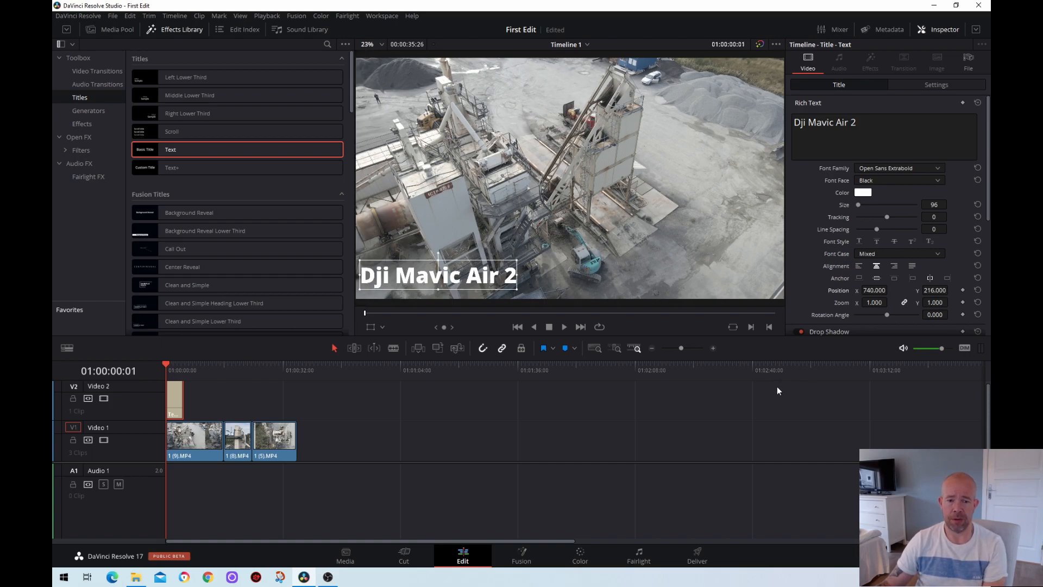
left_click_drag(887, 291, 879, 290)
left_click_drag(951, 290, 951, 291)
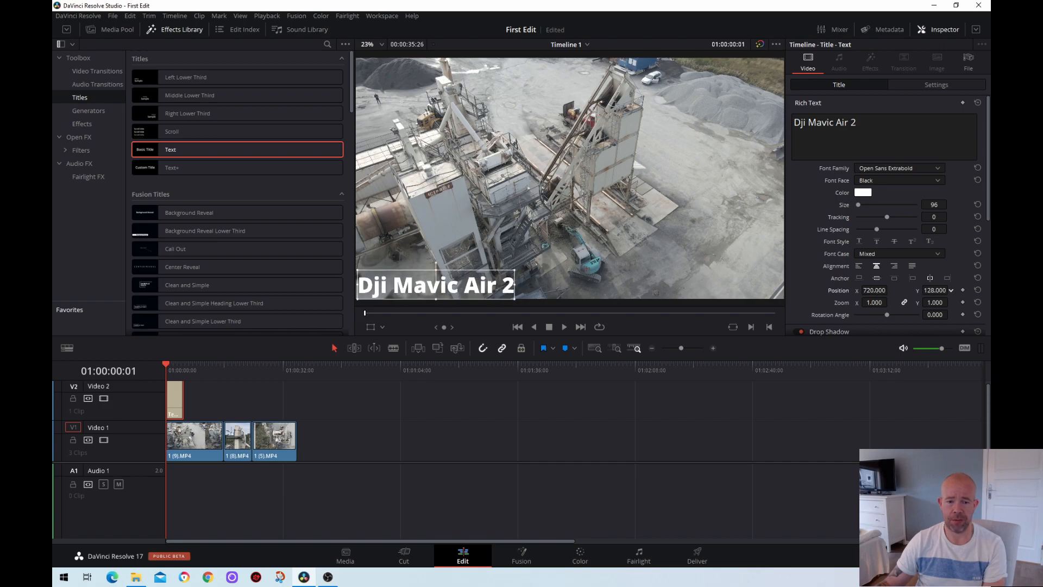
left_click(519, 416)
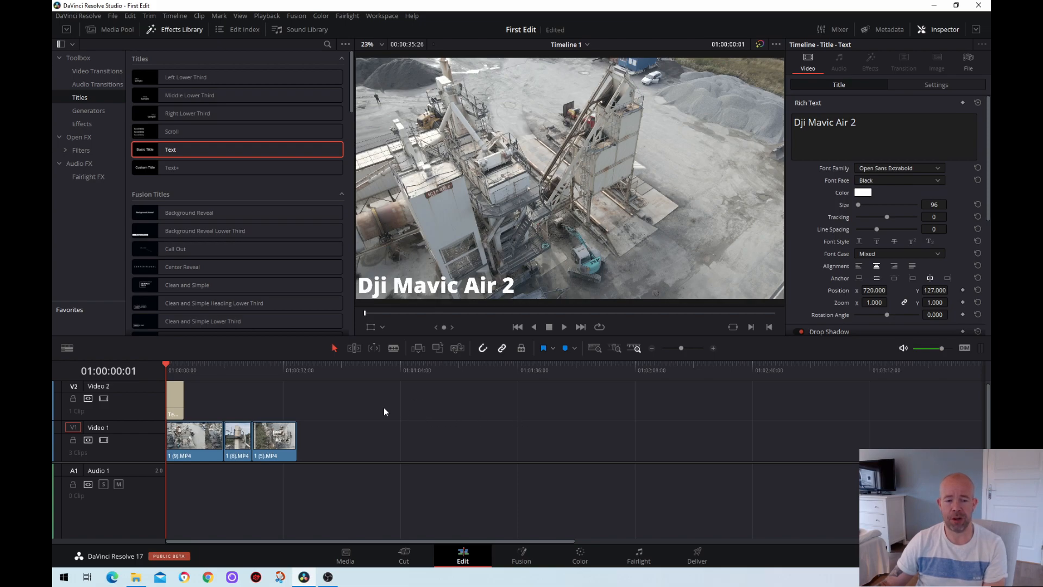
Step: Extend the title on Video 2 to the end of the last clip and return the playhead to the timeline start
left_click(178, 404)
left_click_drag(184, 400, 292, 407)
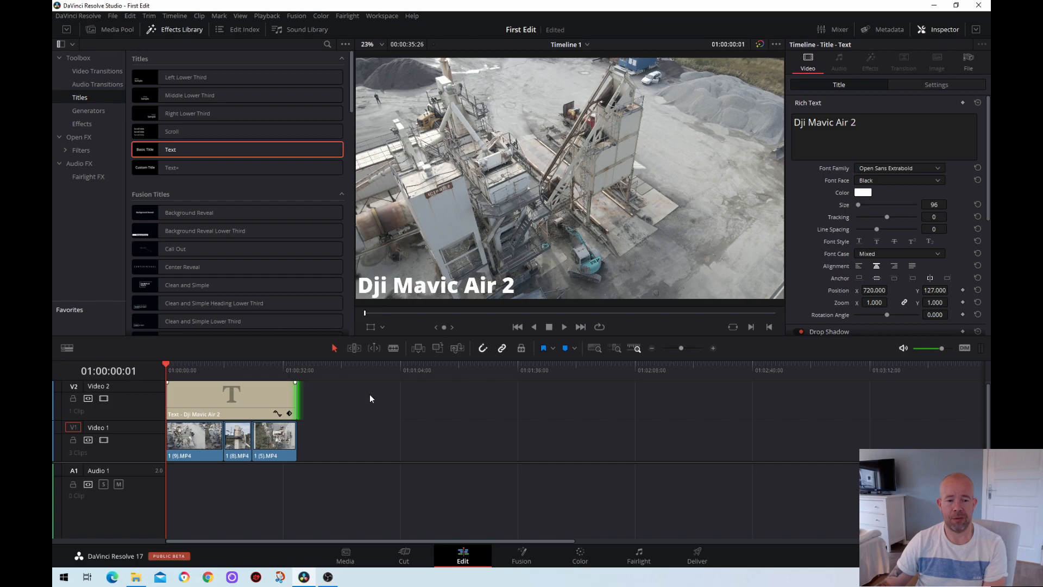
left_click_drag(166, 364, 164, 386)
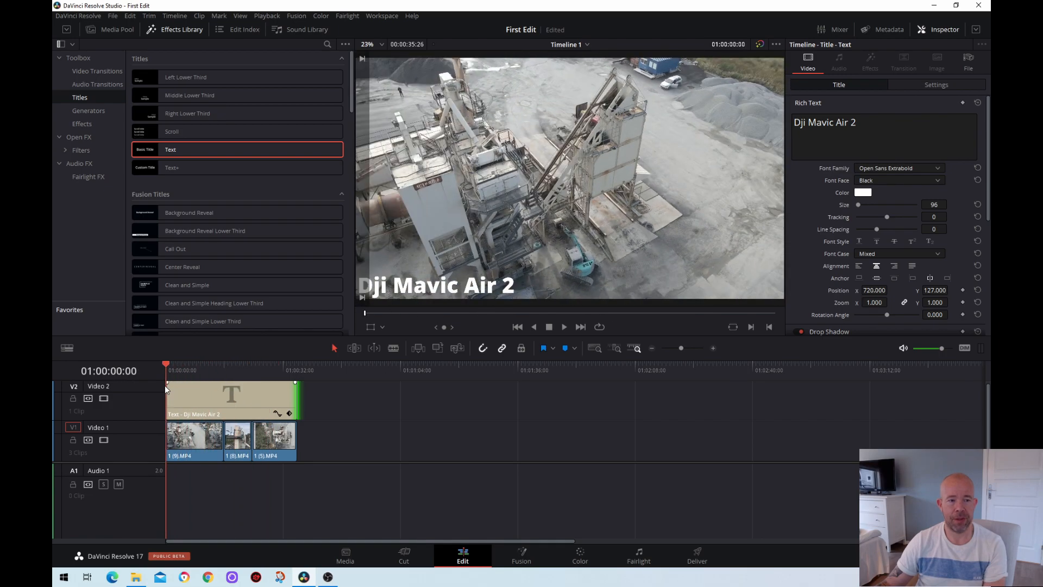
Step: Place the imported music track at the start of Audio 1 and trim its end to match the end of the video
left_click(113, 31)
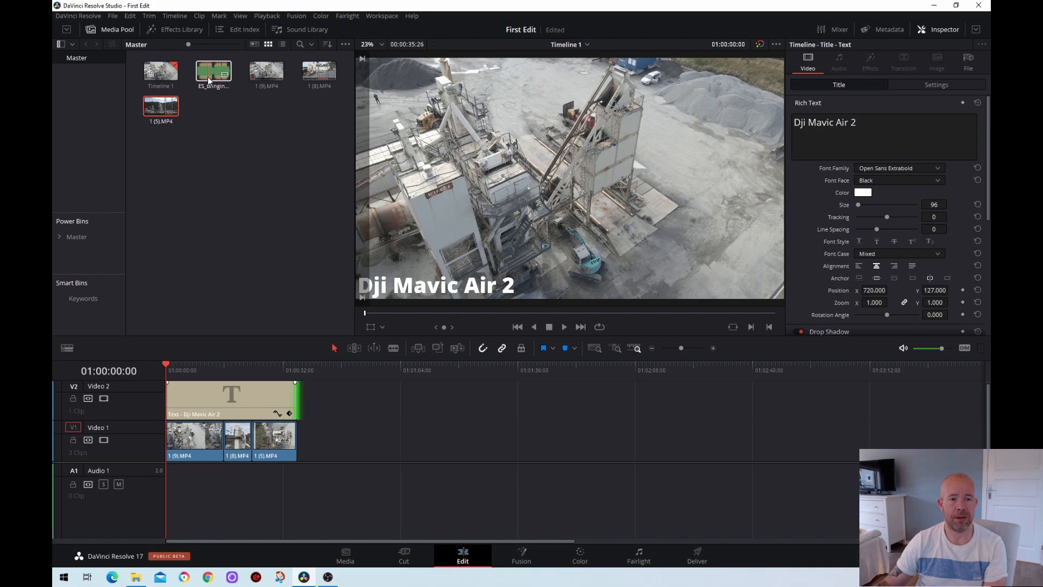
left_click_drag(207, 76, 168, 471)
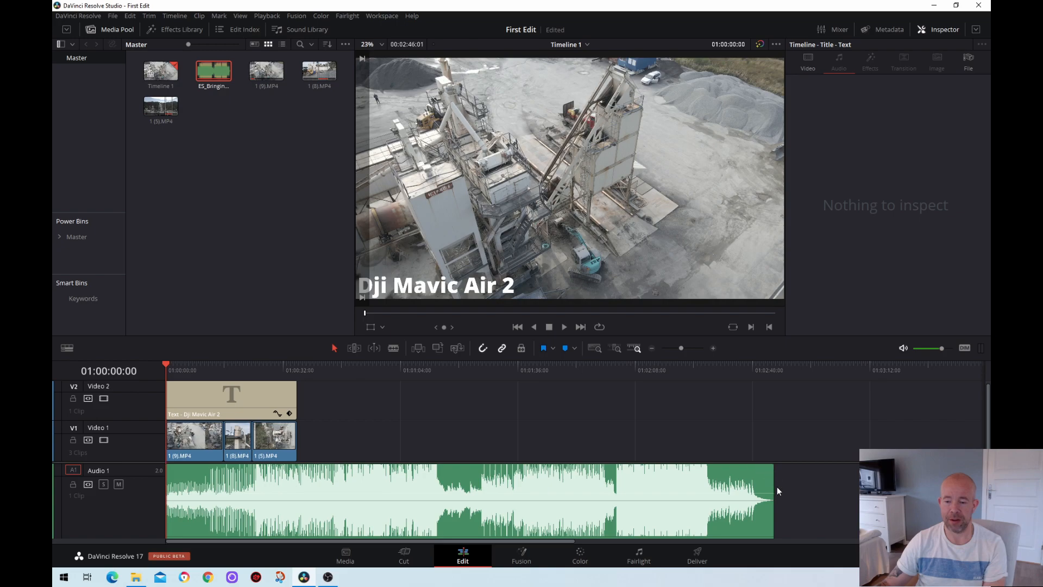
left_click_drag(774, 488, 298, 472)
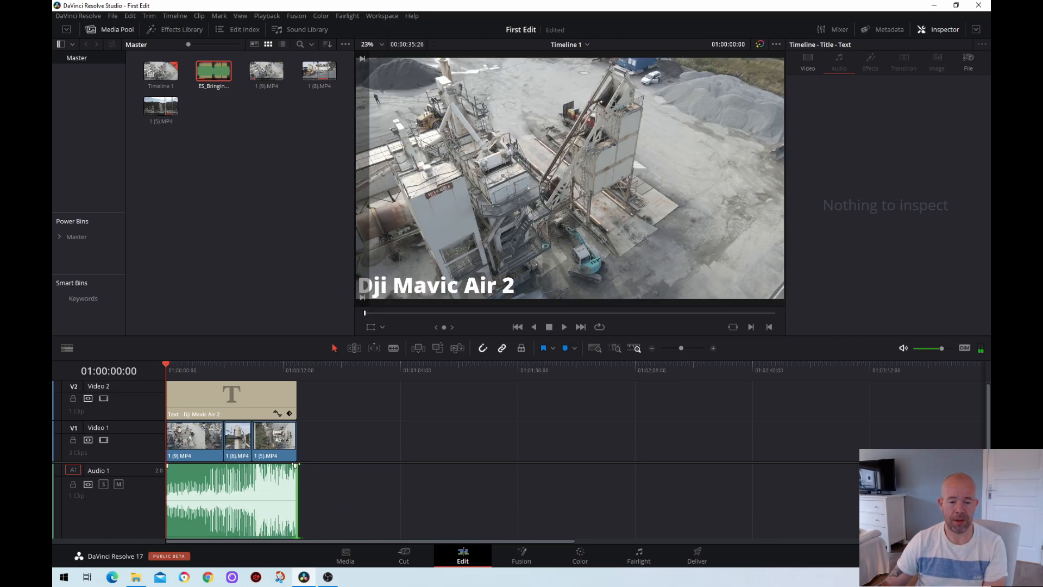
Step: Add a fade-out and a shorter fade-in to the music clip, and play the timeline through to its end
left_click_drag(296, 465, 273, 467)
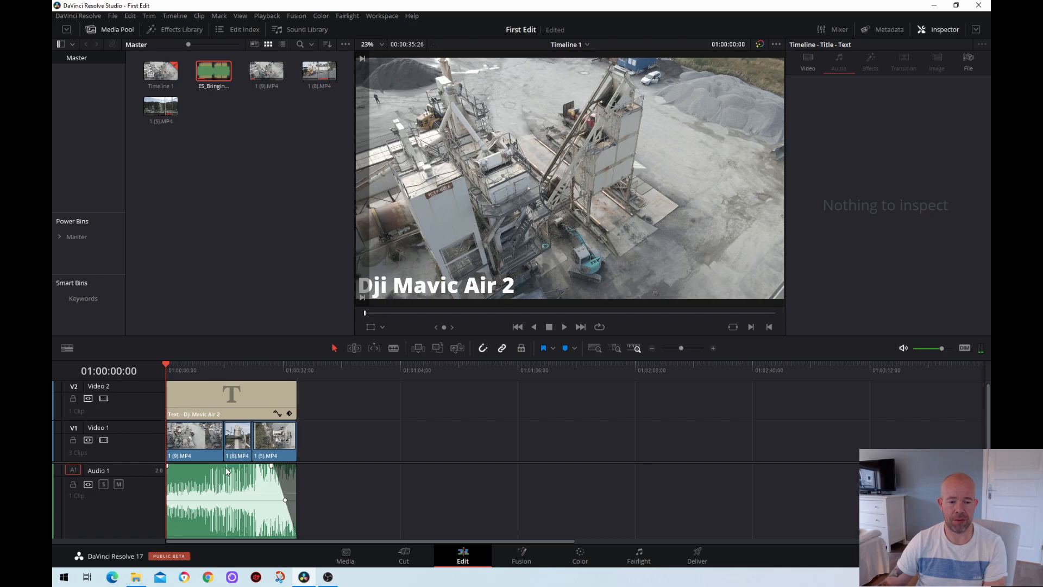
mouse_move(167, 465)
left_mouse_down()
mouse_move(206, 466)
mouse_move(179, 466)
left_mouse_up()
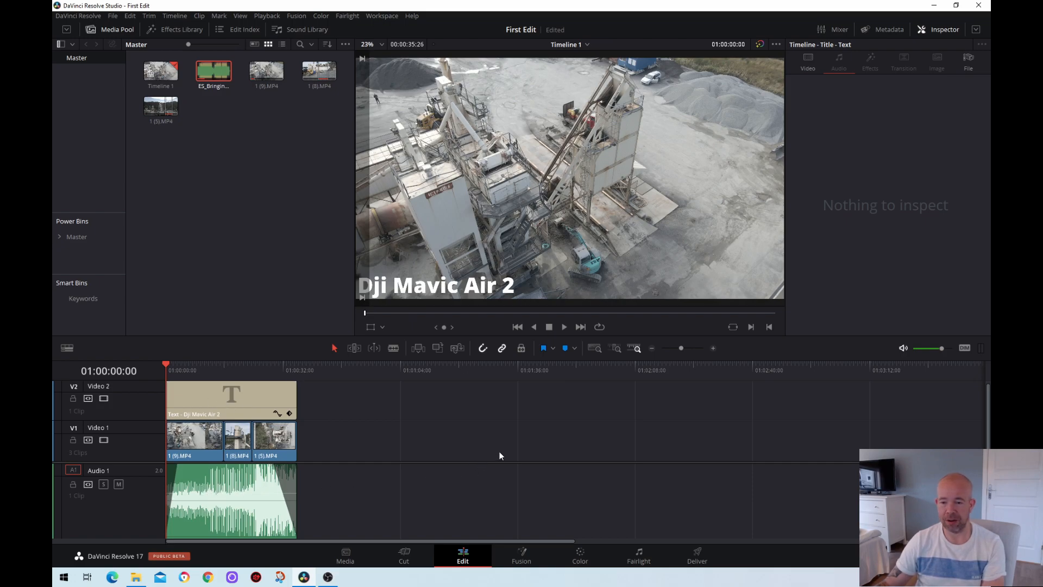
key("space")
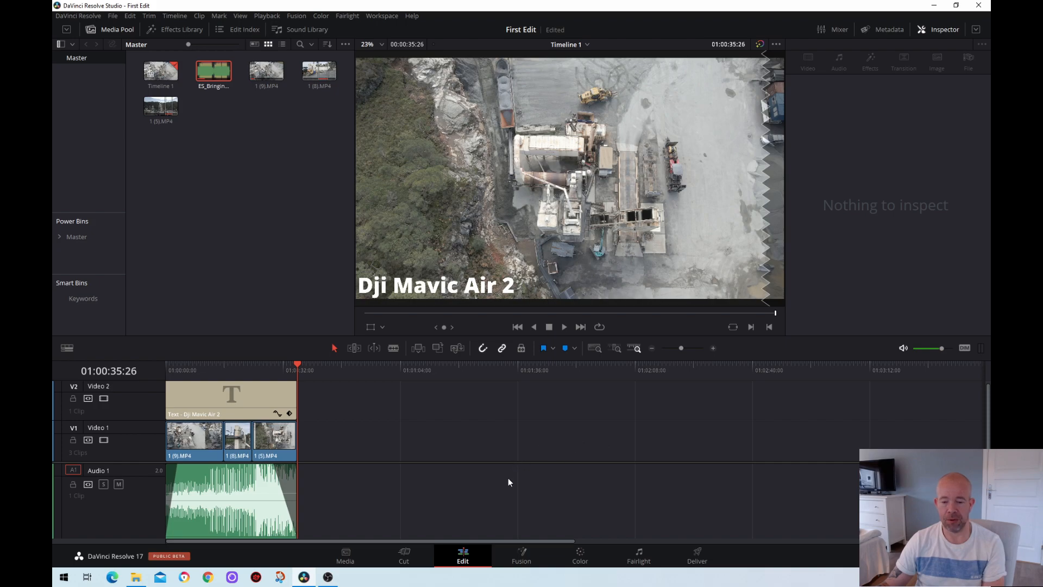
Step: Look at the last clip's MediaIn1 and MediaOut1 node graph on the Fusion page
left_click(522, 557)
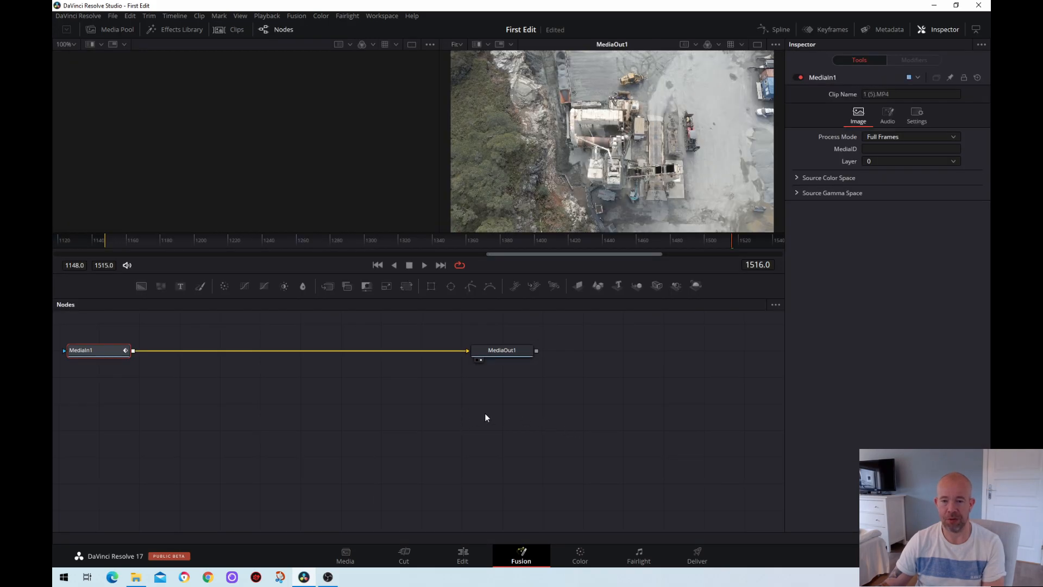
left_click_drag(550, 391, 249, 438)
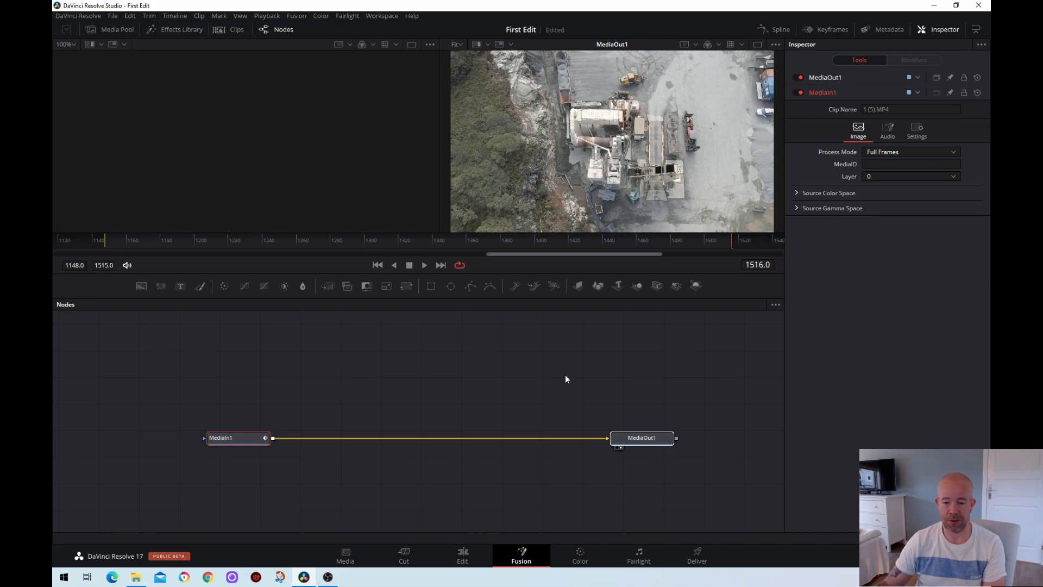
Step: Open the first clip for color grading and add shadow, midtone and highlight control points to its custom curve
left_click(589, 550)
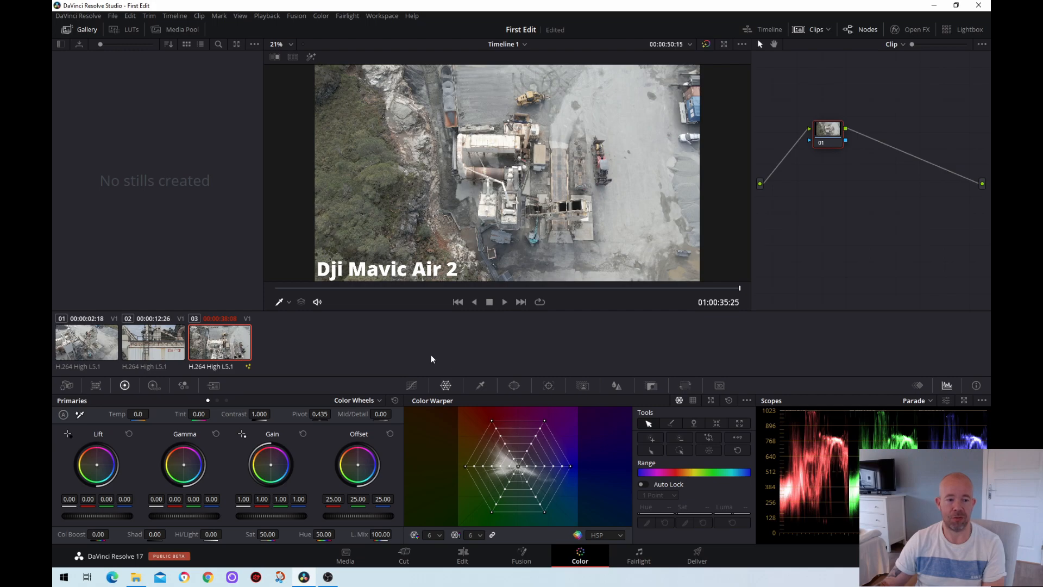
left_click(89, 354)
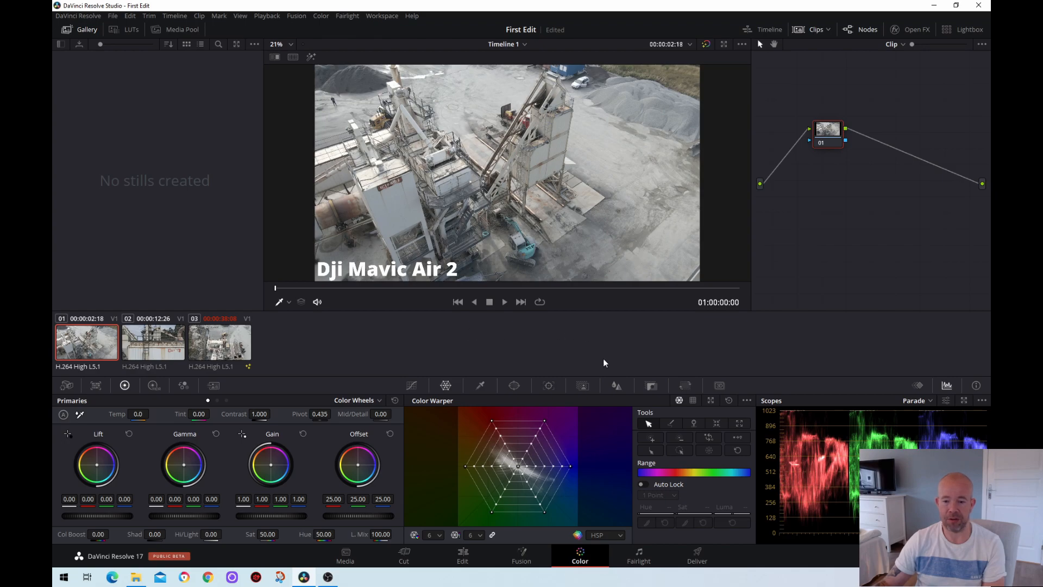
left_click(414, 382)
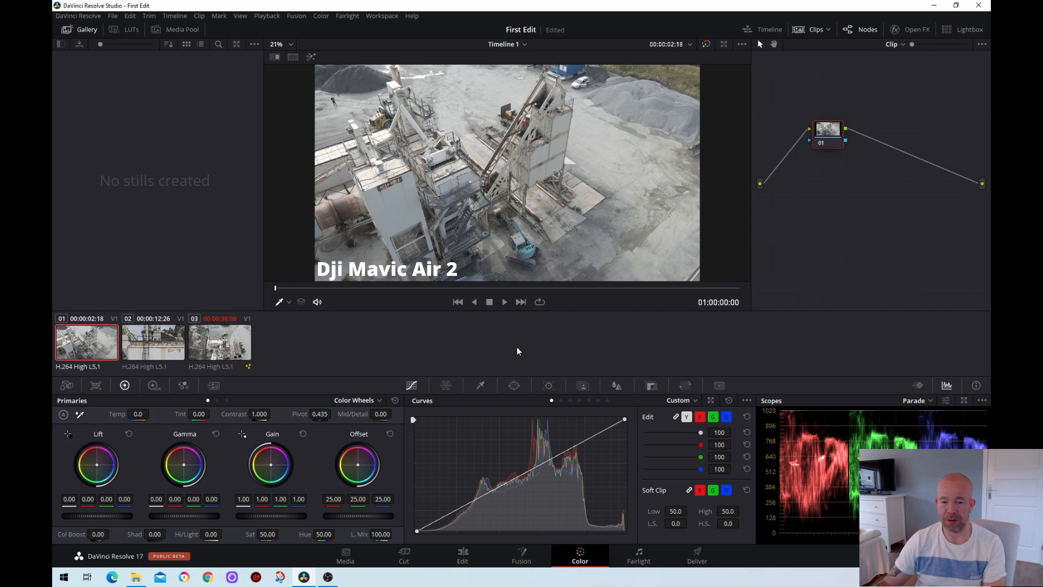
left_click(454, 511)
left_click(524, 474)
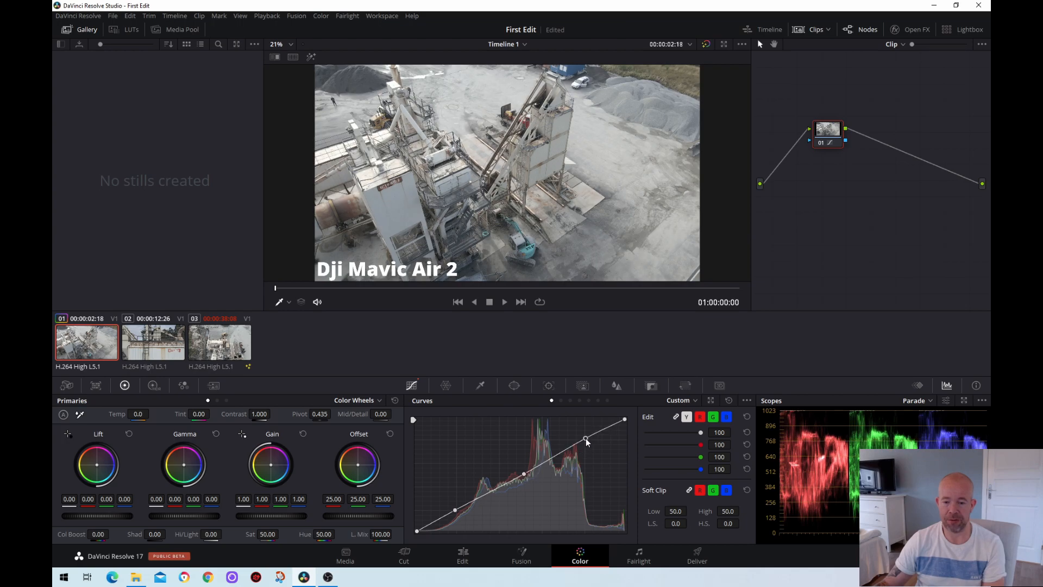
left_click(586, 439)
Step: Shape the custom curve into an S by lowering the shadow point and raising the highlight point, and compare with the grade bypassed
left_click_drag(456, 512, 461, 525)
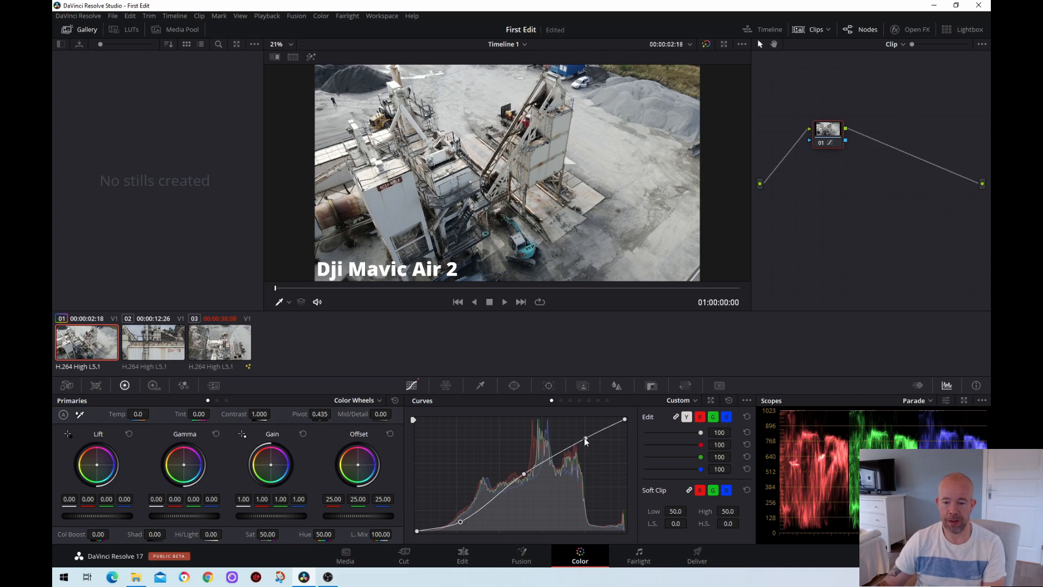
left_click_drag(585, 438, 583, 433)
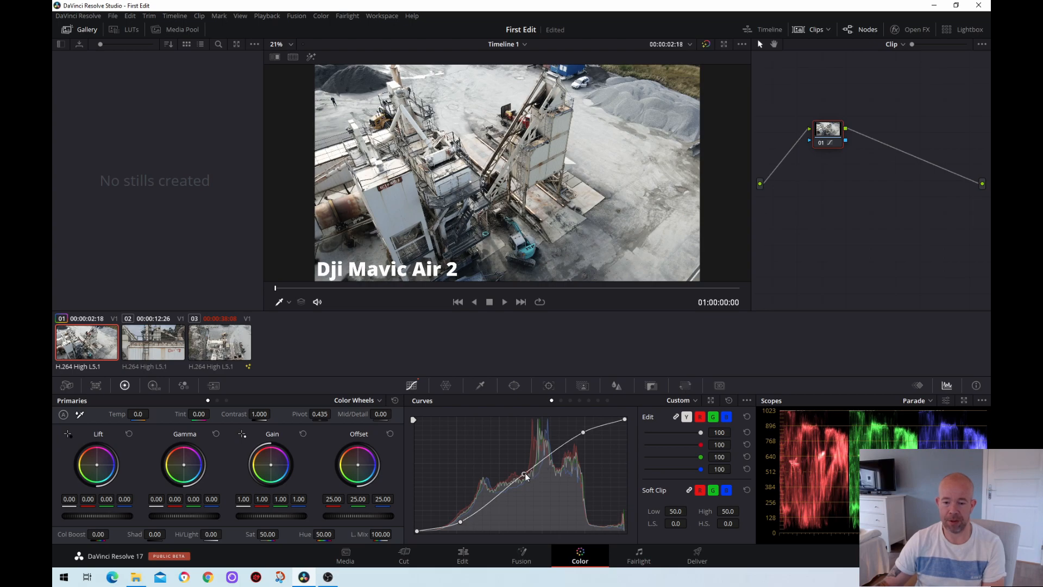
left_click_drag(525, 473, 526, 475)
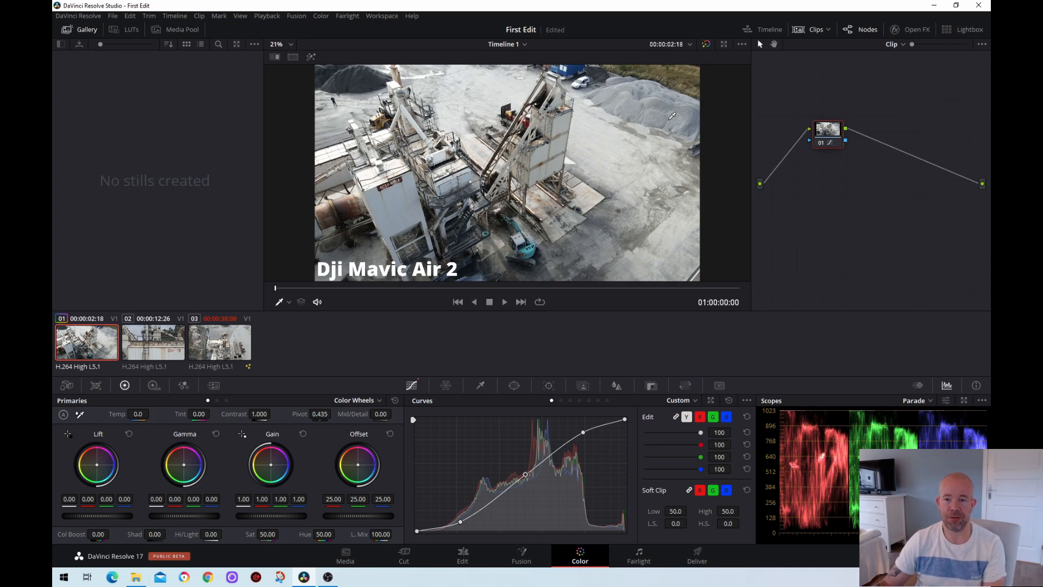
left_click(706, 45)
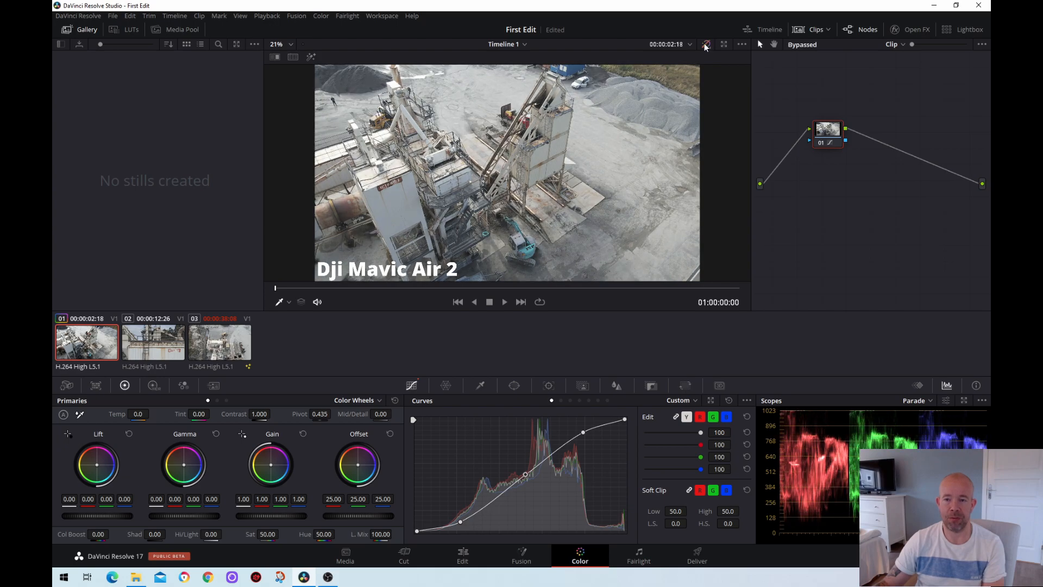
left_click(705, 44)
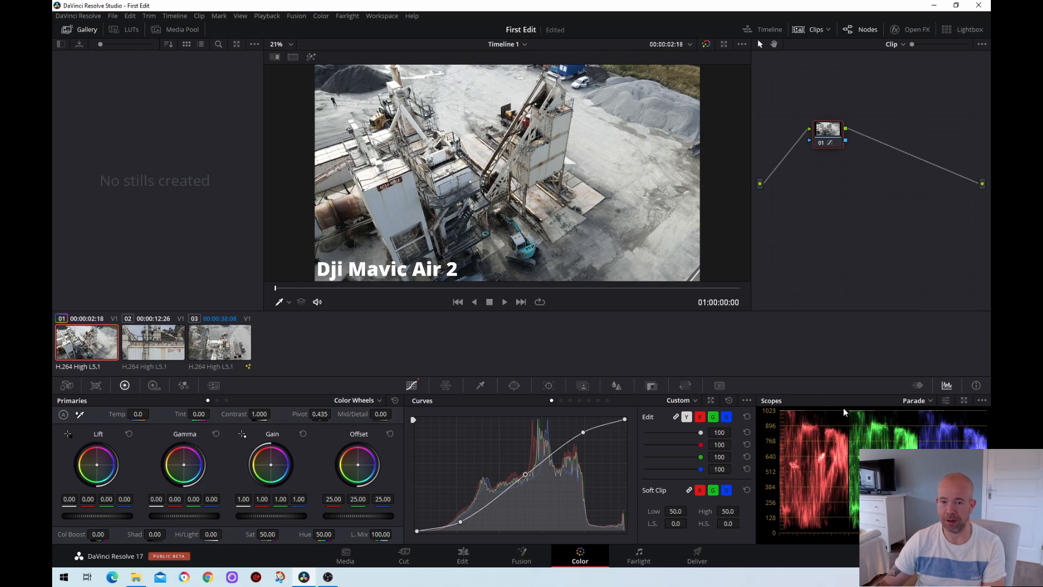
Step: Play the first clip to 01:00:02:19 and set its highlights to -18.50
key("space")
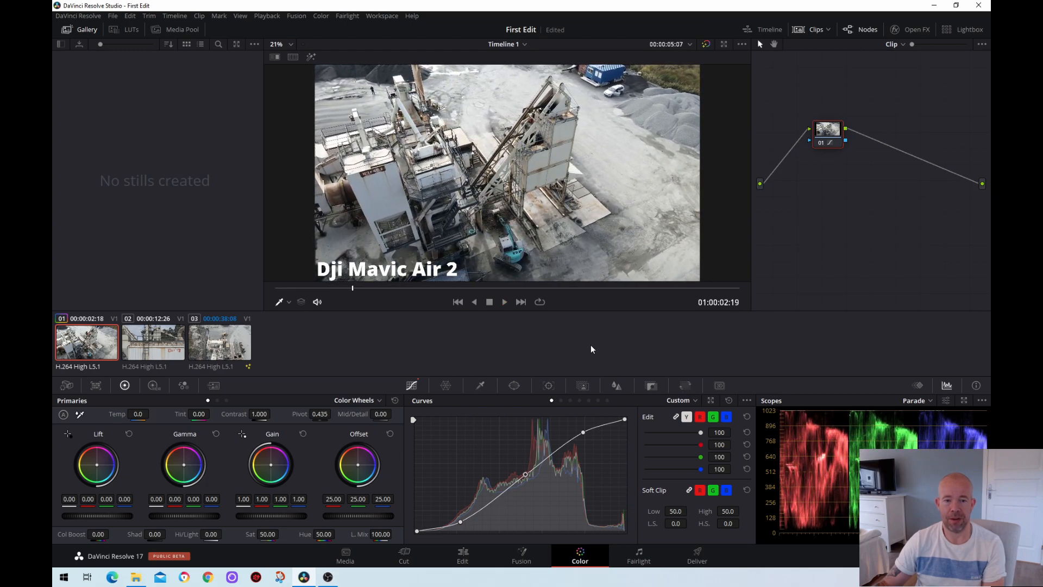
key("space")
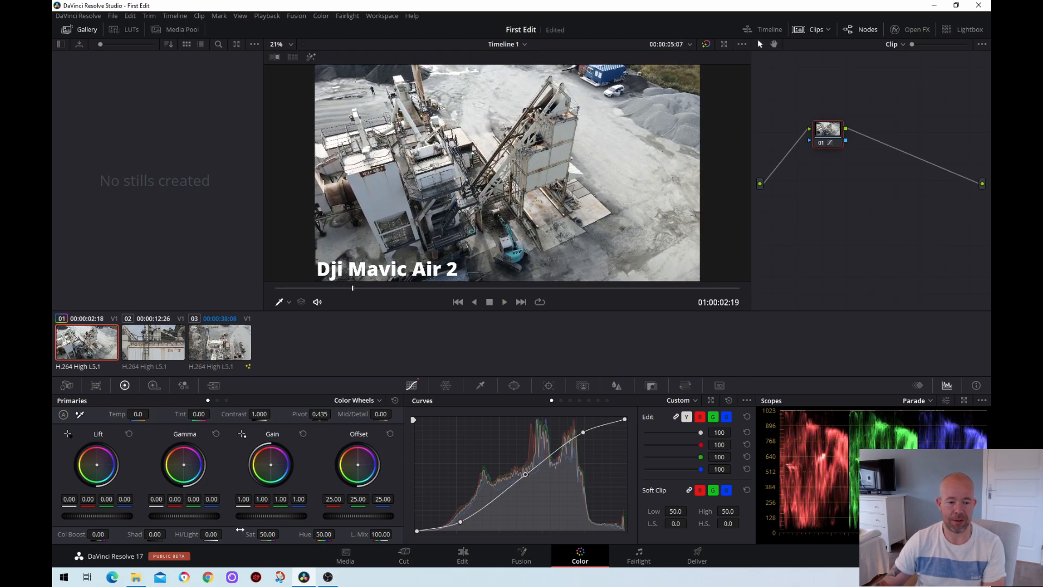
left_click_drag(211, 534, 202, 534)
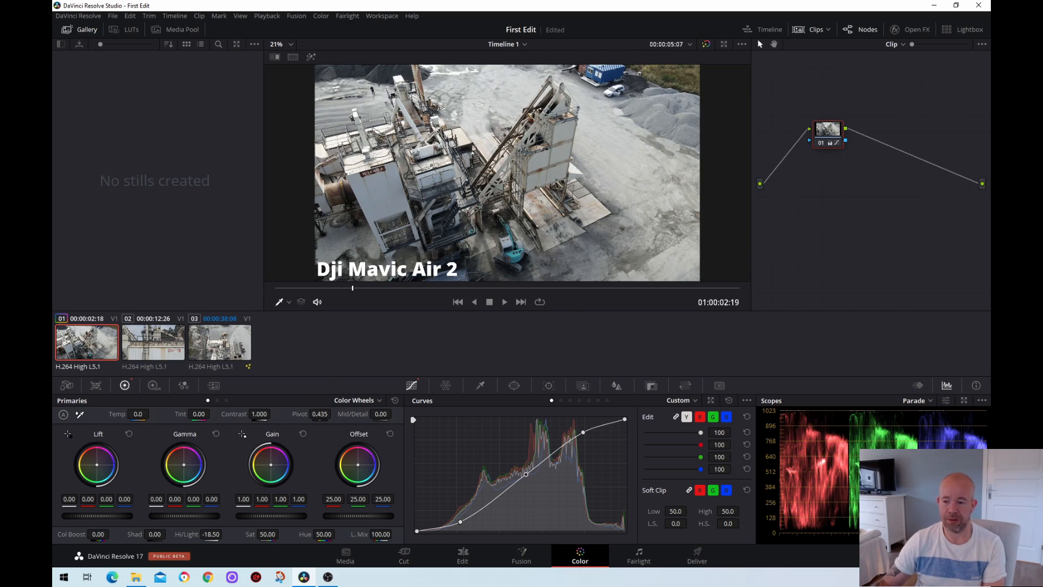
Step: Look at the clip's Waveform and Vectorscope scopes, and return to the Parade scope
left_click(919, 401)
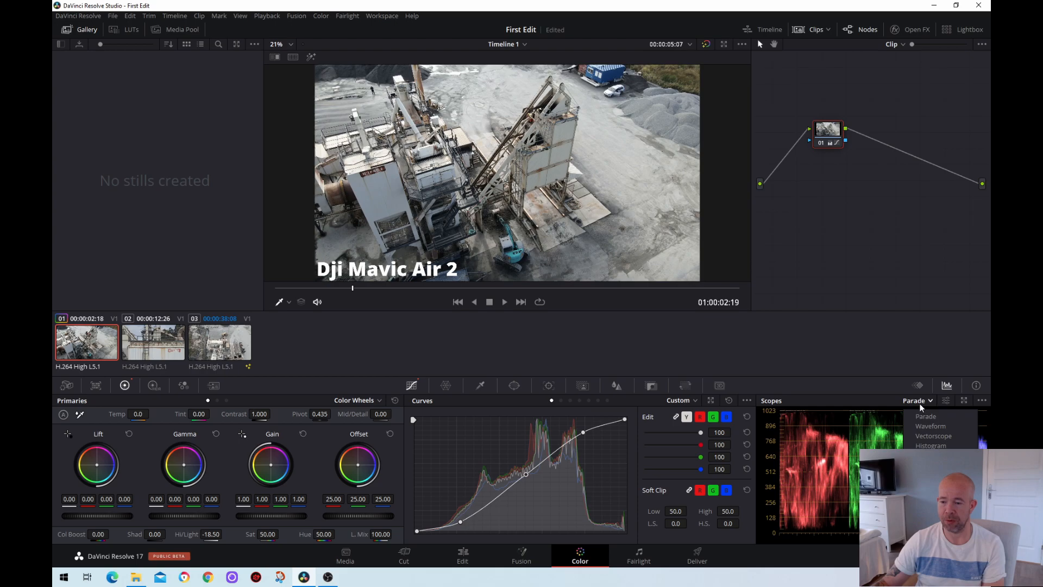
left_click(919, 426)
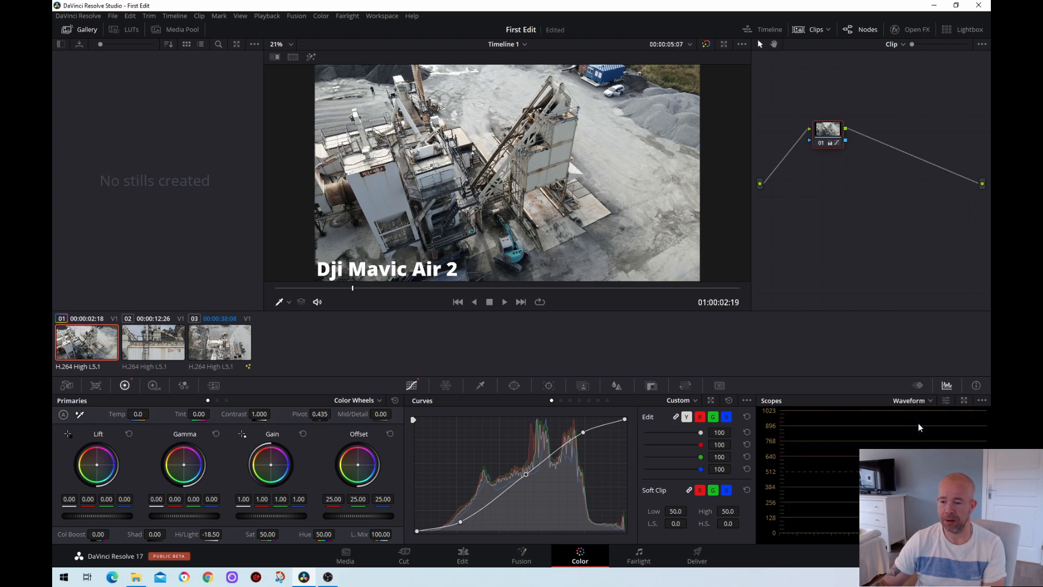
left_click(915, 401)
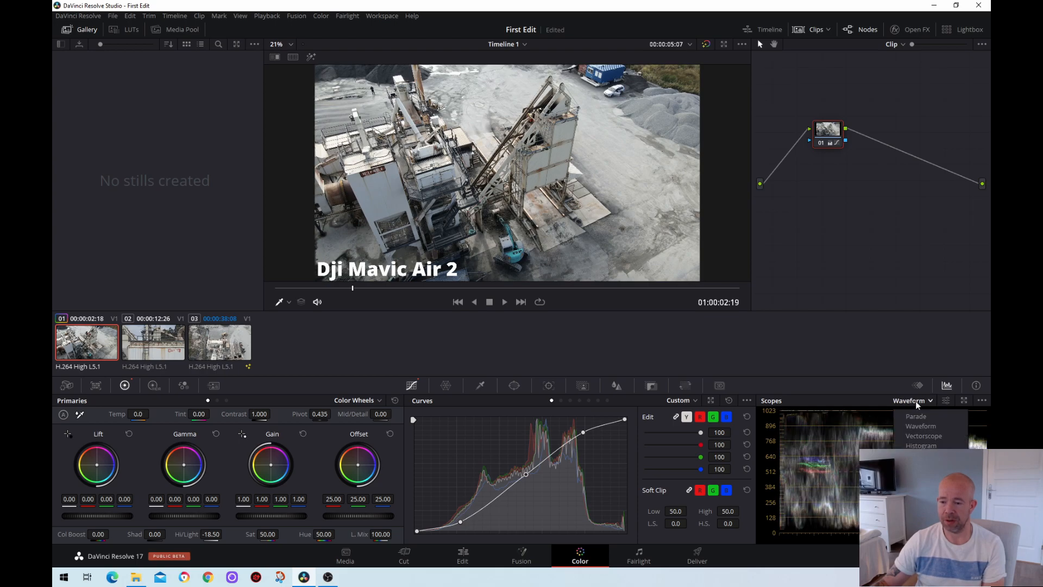
left_click(918, 435)
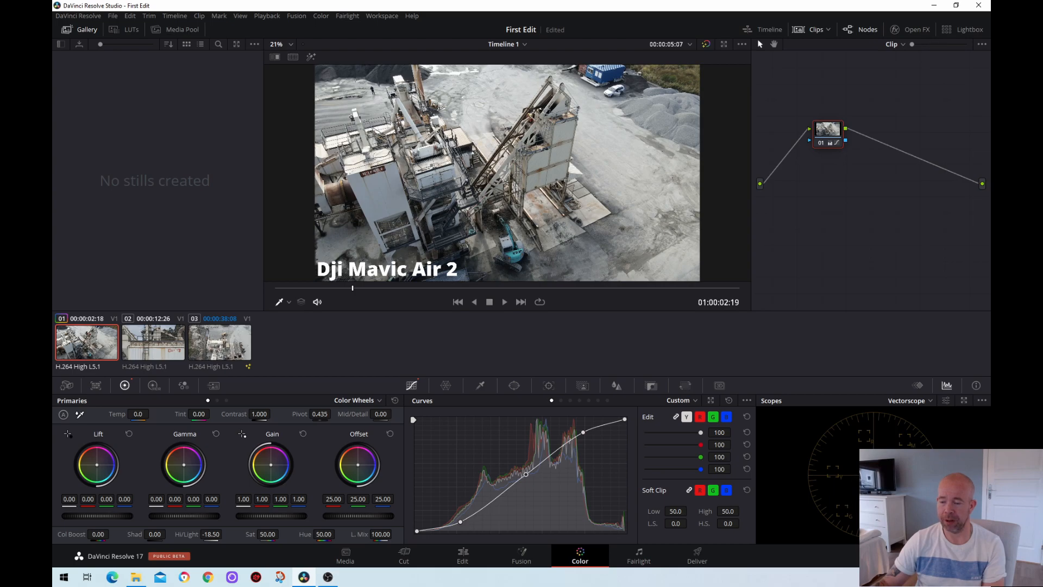
left_click(928, 402)
left_click(915, 416)
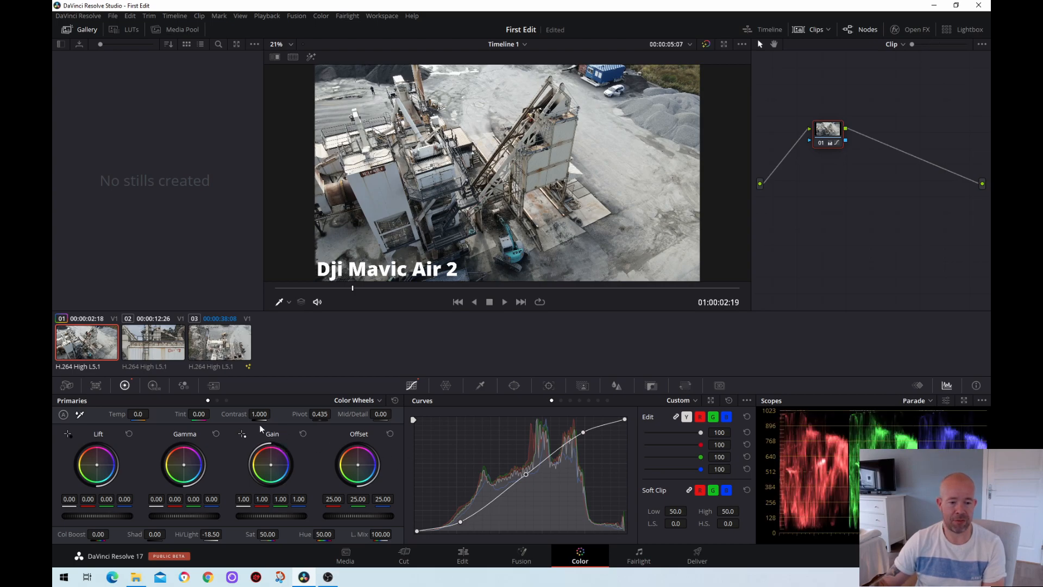
Step: Raise the first clip's contrast to 1.082 and check the image detail up close
left_click_drag(256, 414, 274, 413)
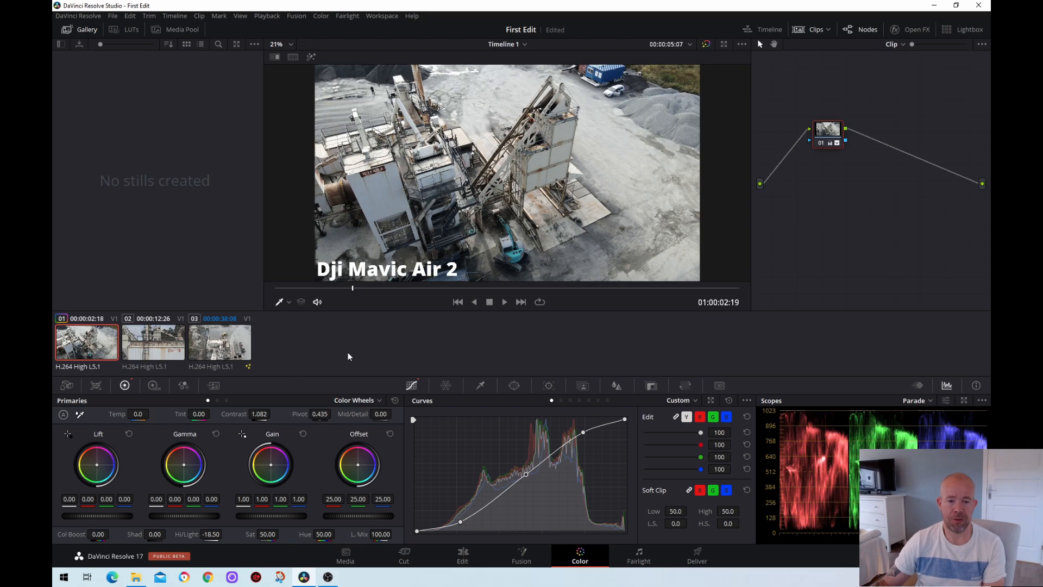
scroll(423, 233, "up", 3)
scroll(423, 234, "up", 3)
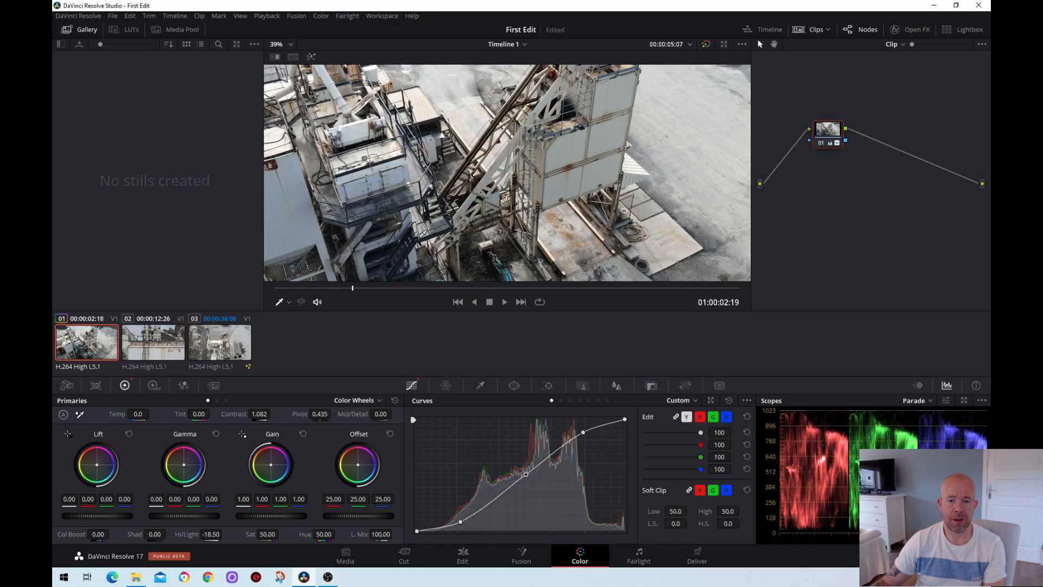
scroll(423, 234, "down", 6)
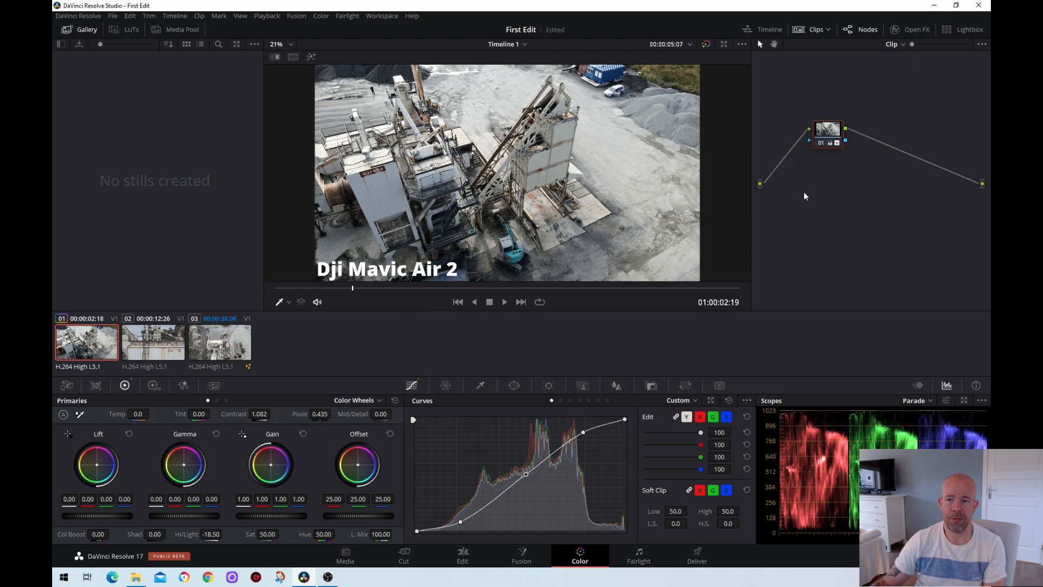
Step: Hide the clip thumbnails and set the first clip's saturation to 64.00, checking the enlarged image
left_click(806, 29)
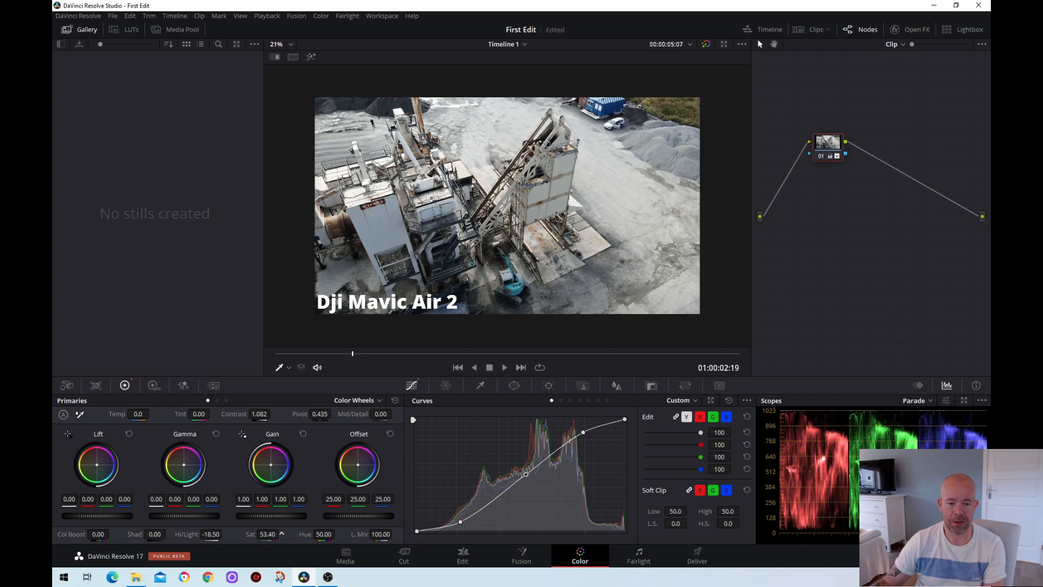
left_click_drag(267, 534, 287, 534)
scroll(523, 280, "up", 4)
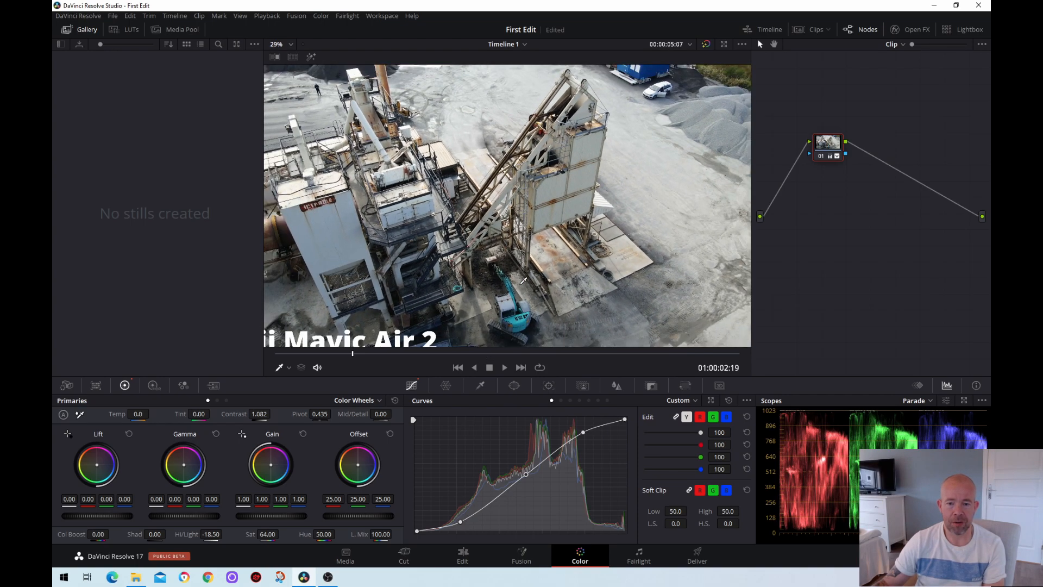
scroll(524, 280, "down", 3)
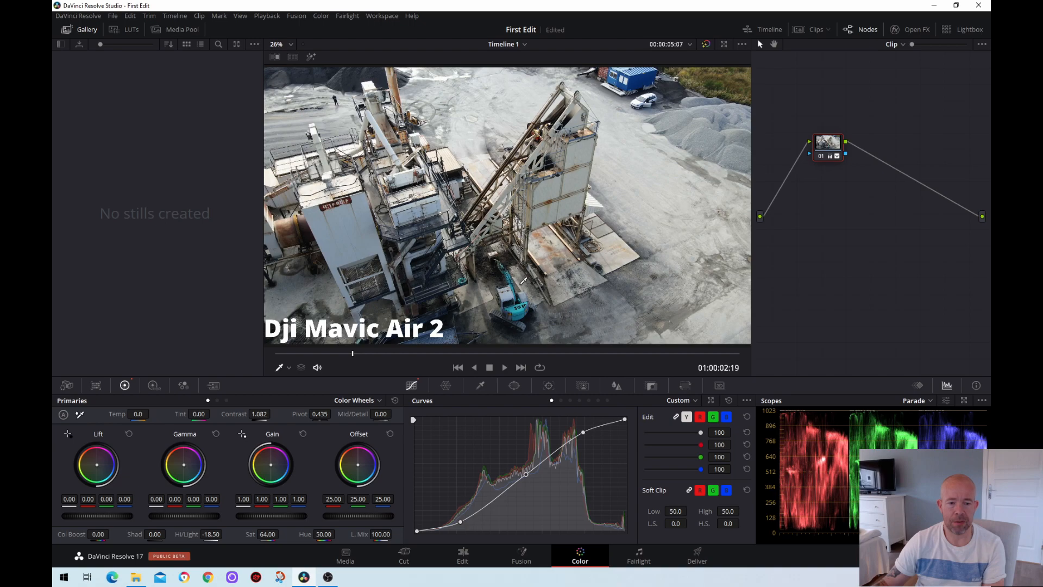
scroll(524, 280, "down", 1)
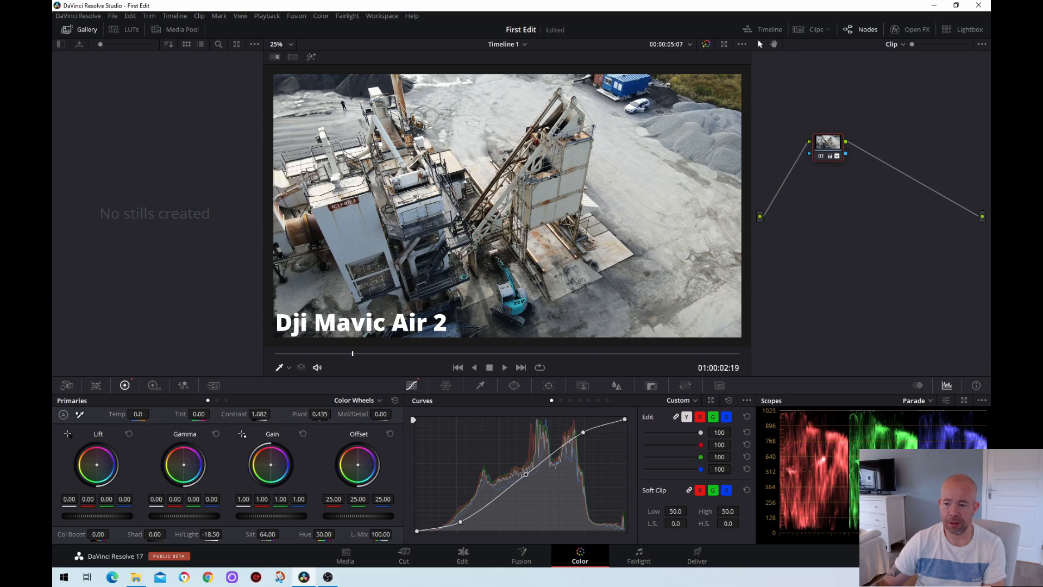
Step: Set the first clip's color temperature to -30.0 and its shadows to -5.00
left_click_drag(138, 414, 136, 414)
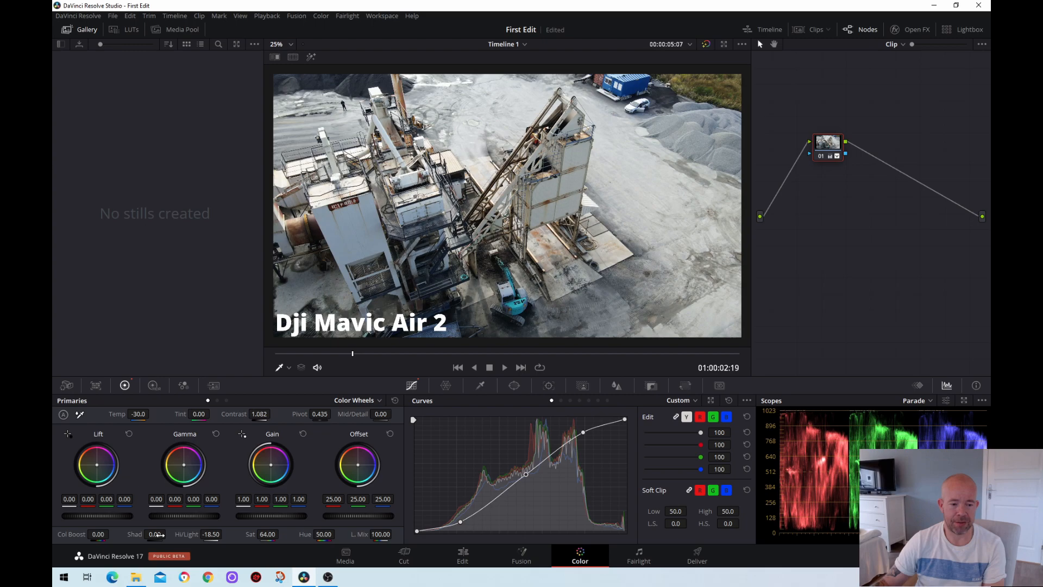
left_click_drag(158, 534, 150, 534)
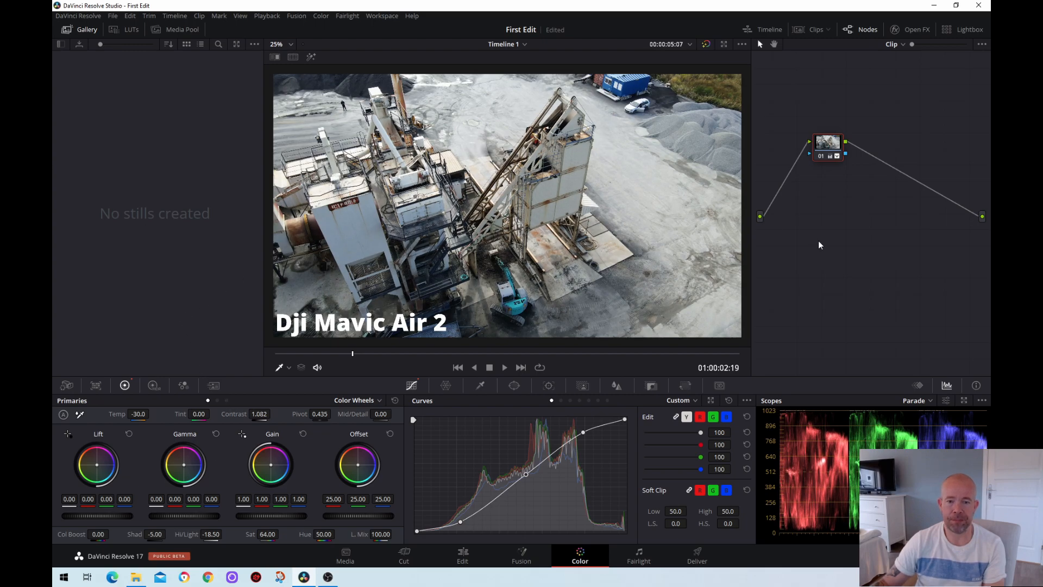
Step: Show the clip thumbnails again and apply the first clip's grade to clips 02 and 03
left_click(800, 31)
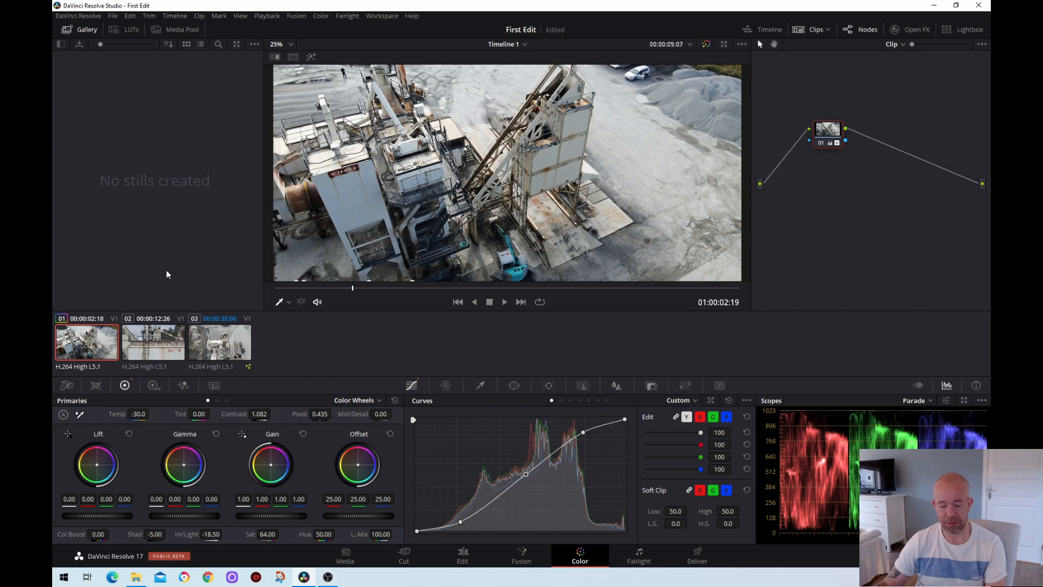
left_click(134, 342, "ctrl")
left_click(216, 340, "ctrl")
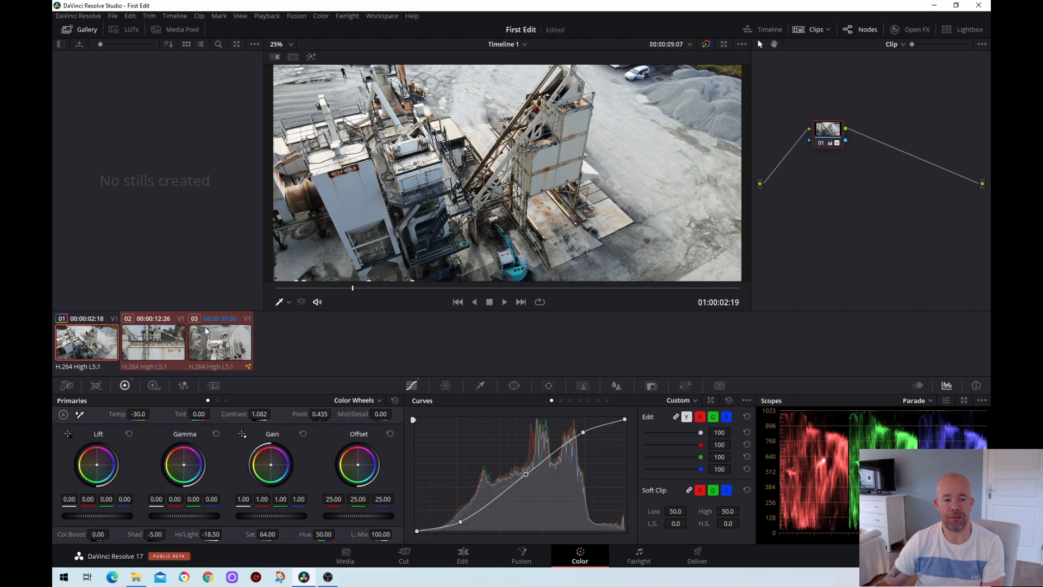
right_click(92, 344)
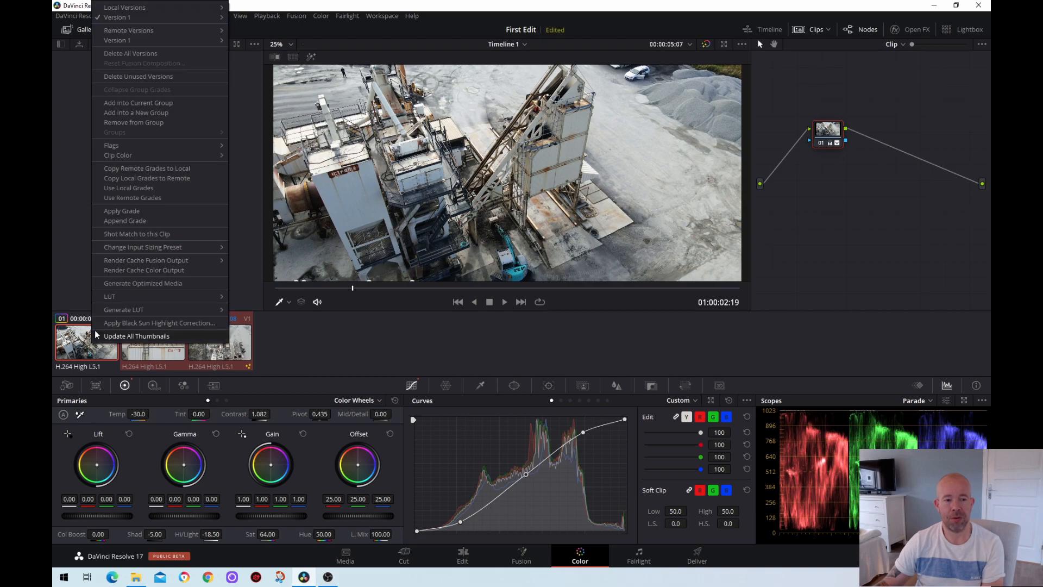
left_click(125, 211)
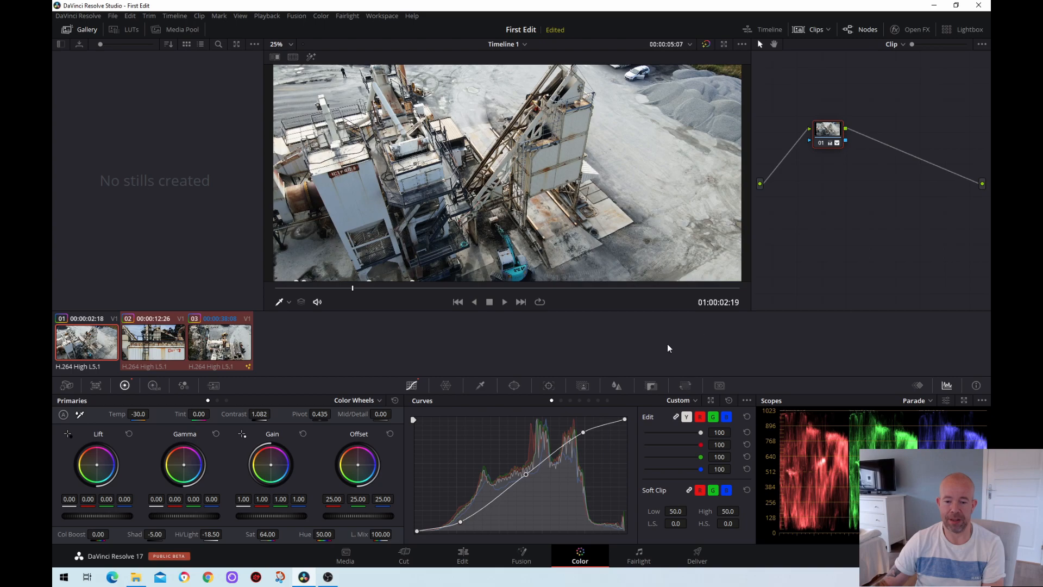
Step: Play the graded timeline from start to end on the Edit page and return the playhead to the start
left_click(463, 556)
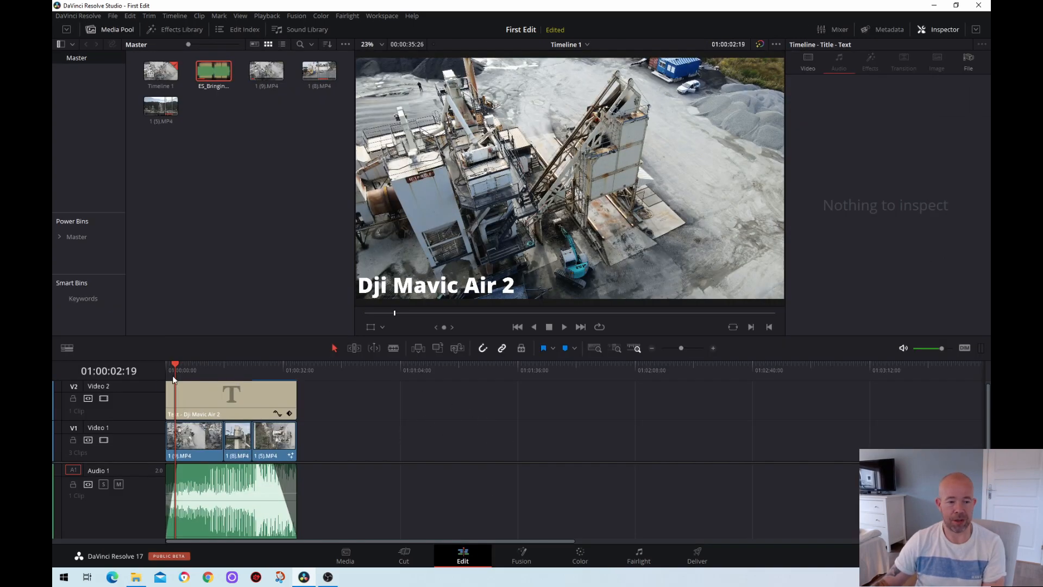
left_click_drag(176, 366, 159, 367)
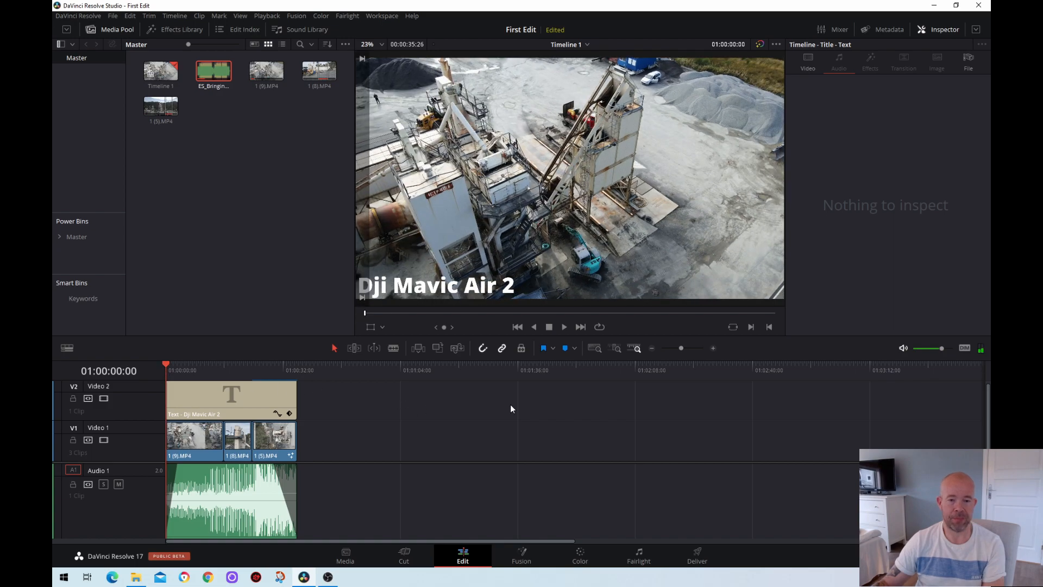
key("space")
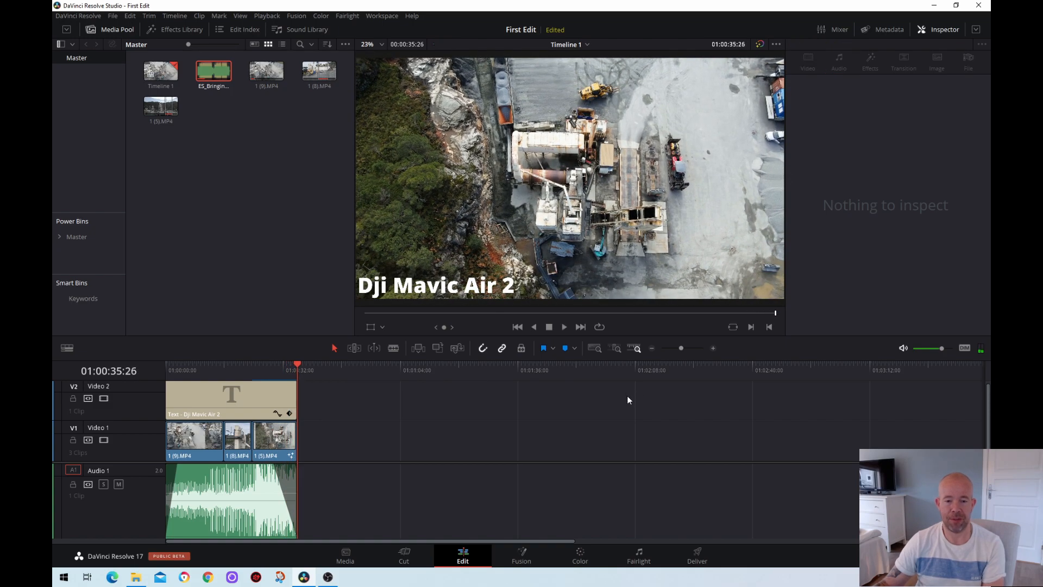
left_click_drag(298, 366, 159, 370)
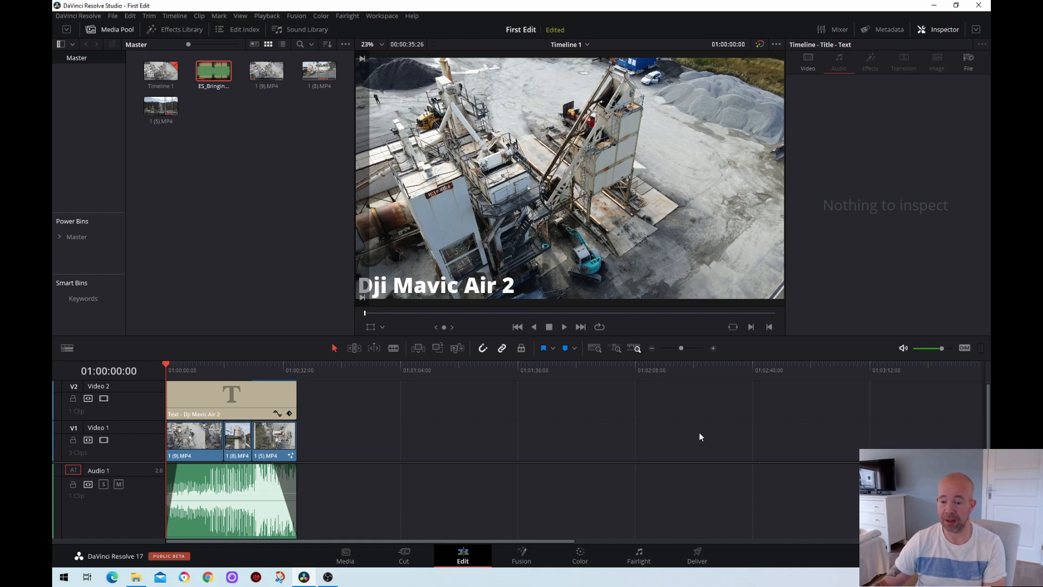
Step: Open the Deliver page and check the output format options in the custom render settings, keeping MP4
left_click(697, 556)
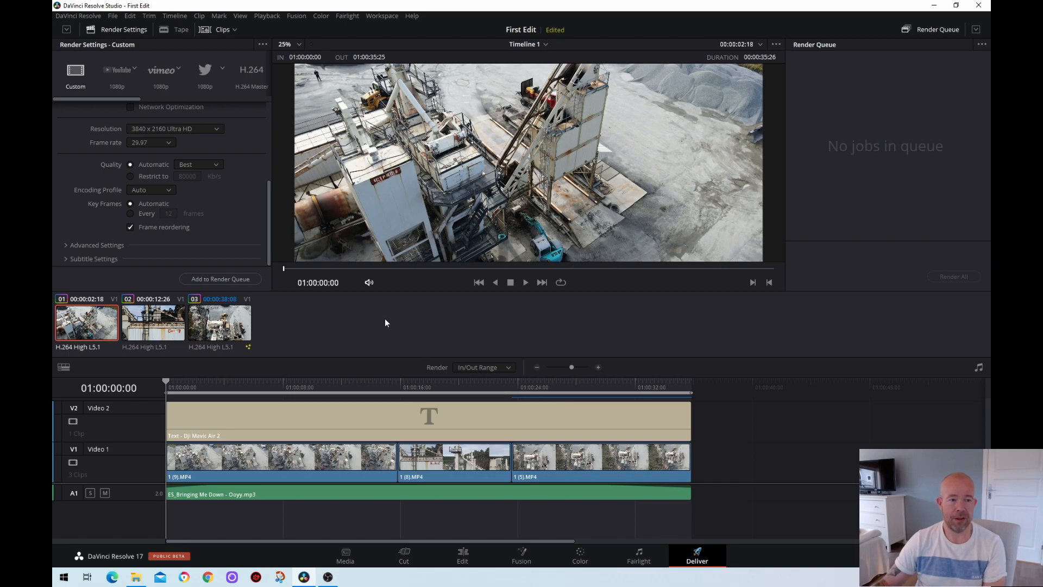
scroll(243, 205, "up", 5)
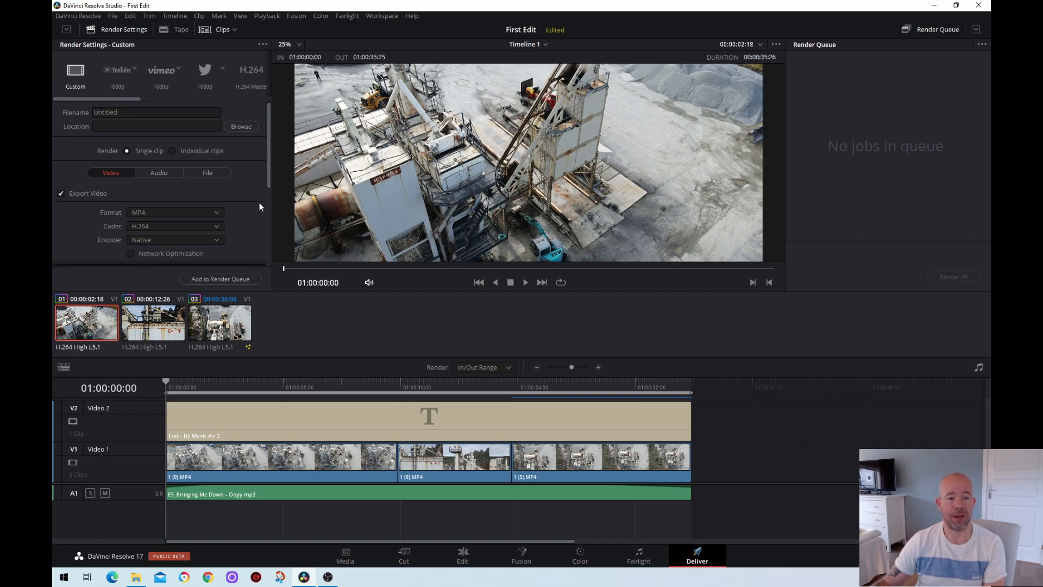
scroll(259, 206, "down", 3)
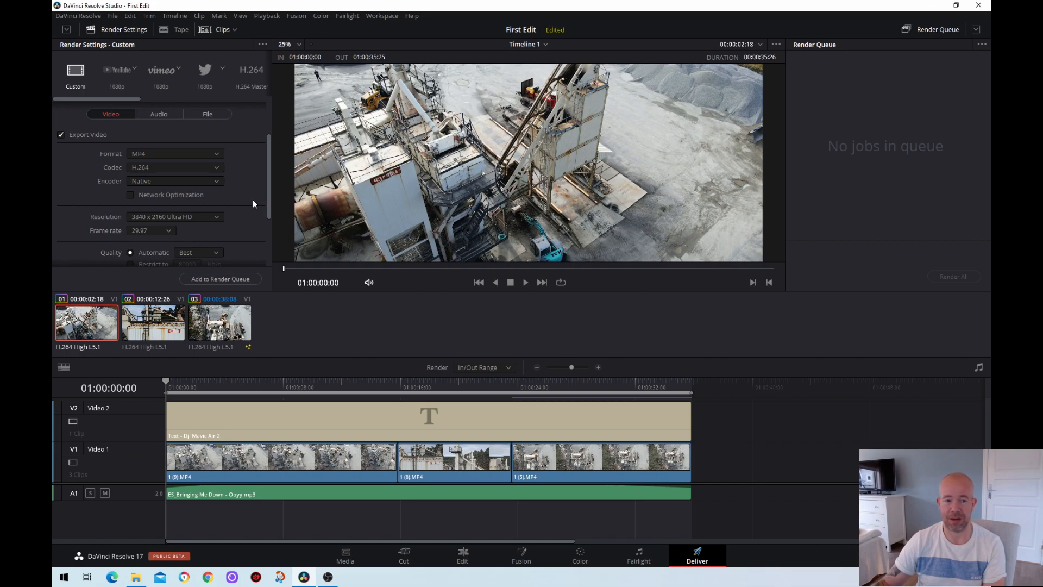
left_click(200, 153)
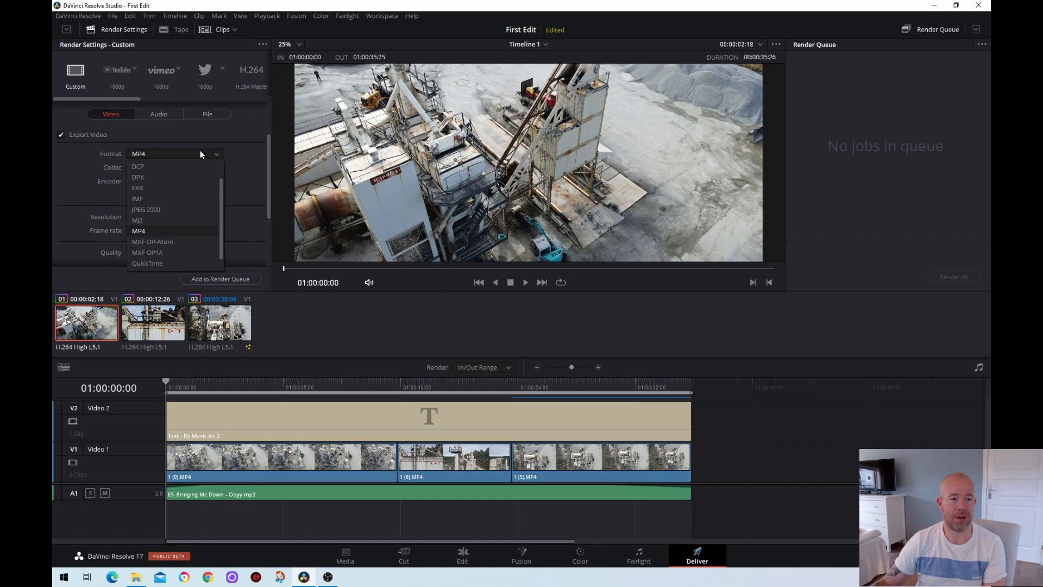
left_click(197, 153)
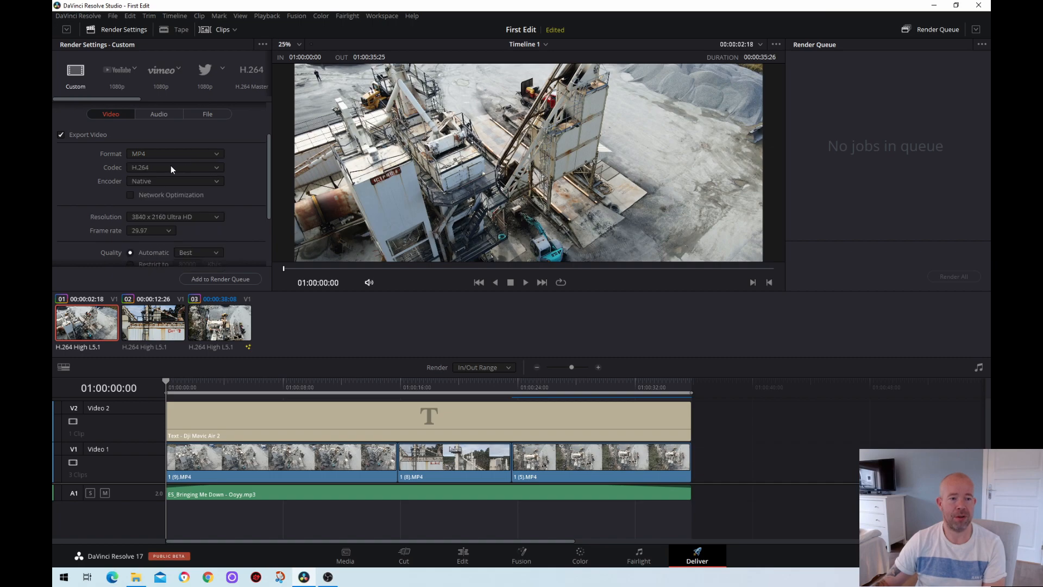
Step: Compare the Native and NVIDIA encoder options for the H.264 render and set the encoder to NVIDIA
left_click(187, 181)
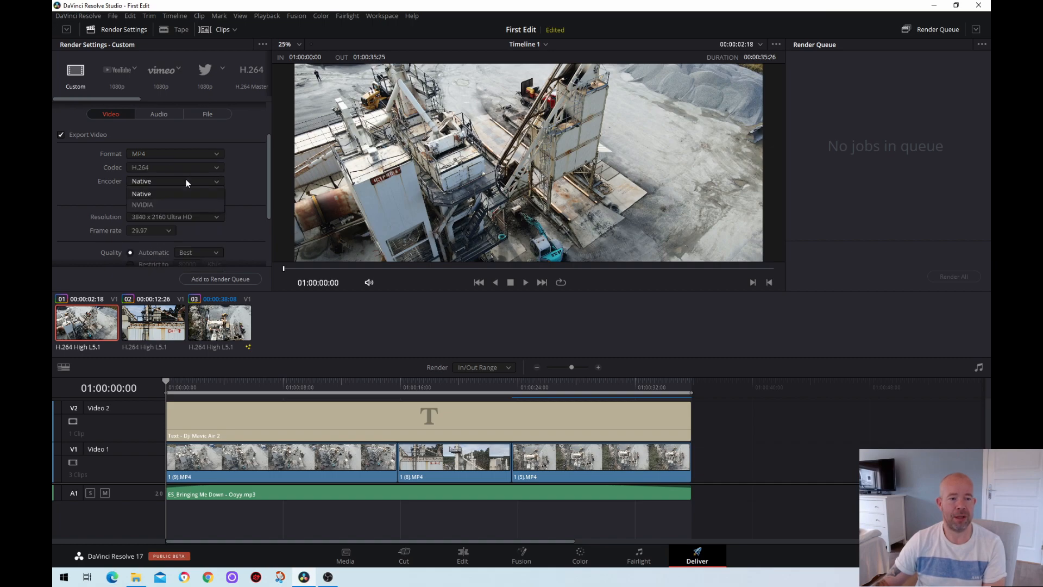
left_click(158, 205)
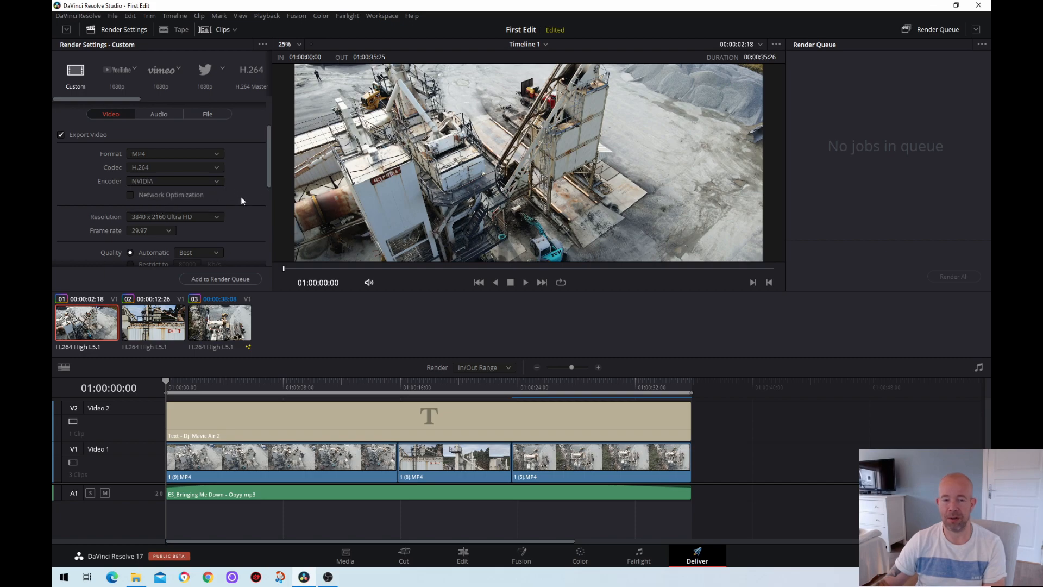
left_click(192, 180)
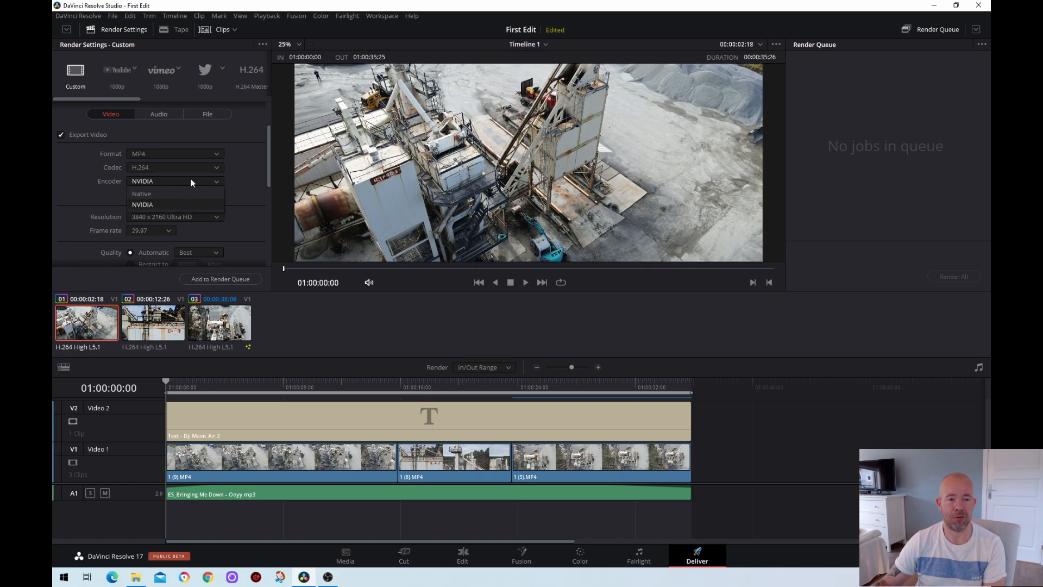
left_click(182, 194)
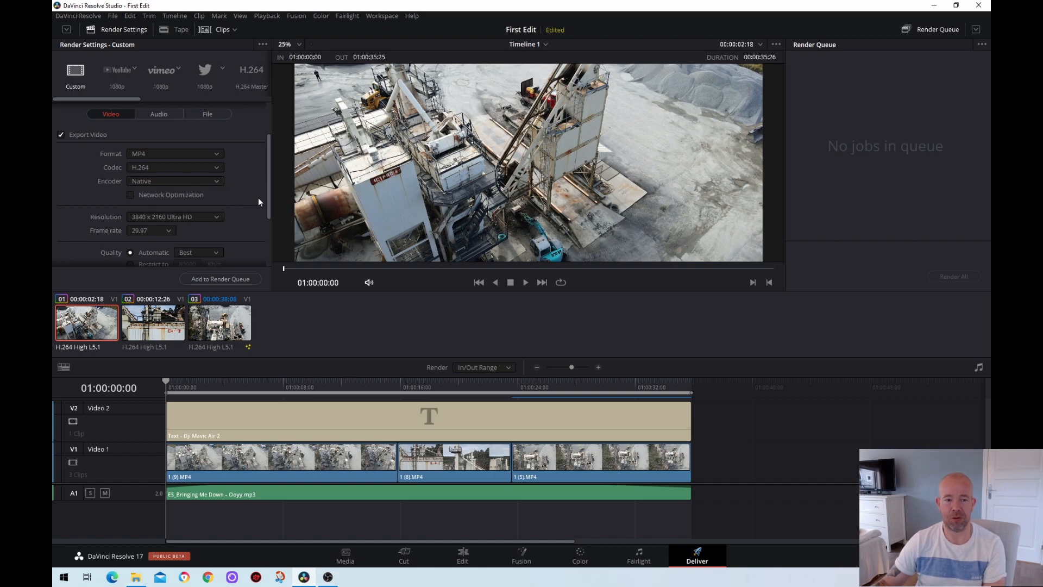
left_click(177, 183)
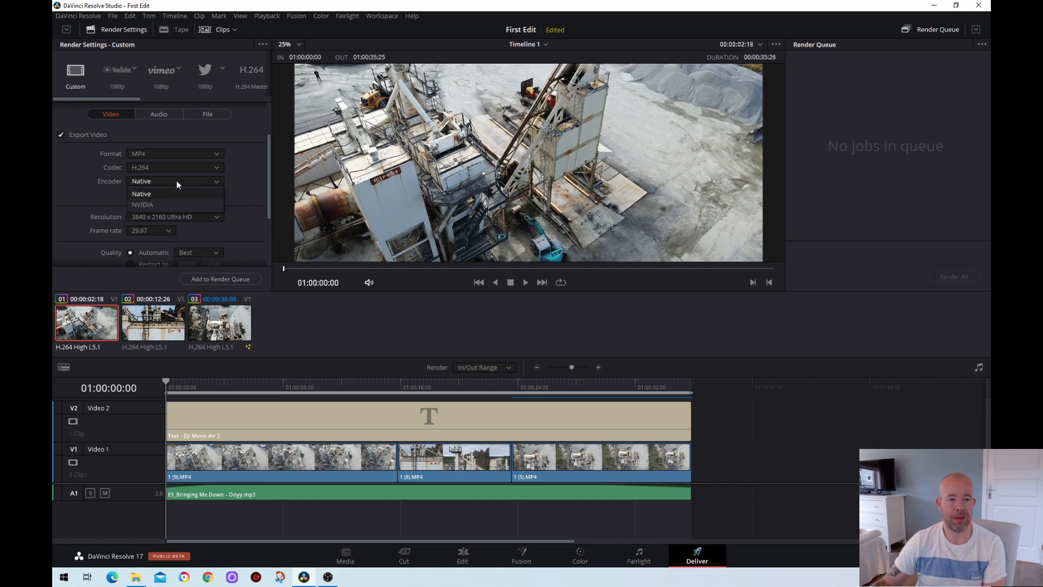
left_click(170, 204)
Step: Review the remaining encoding settings, name the render file First Edit and set its destination to the Desktop
scroll(239, 194, "down", 2)
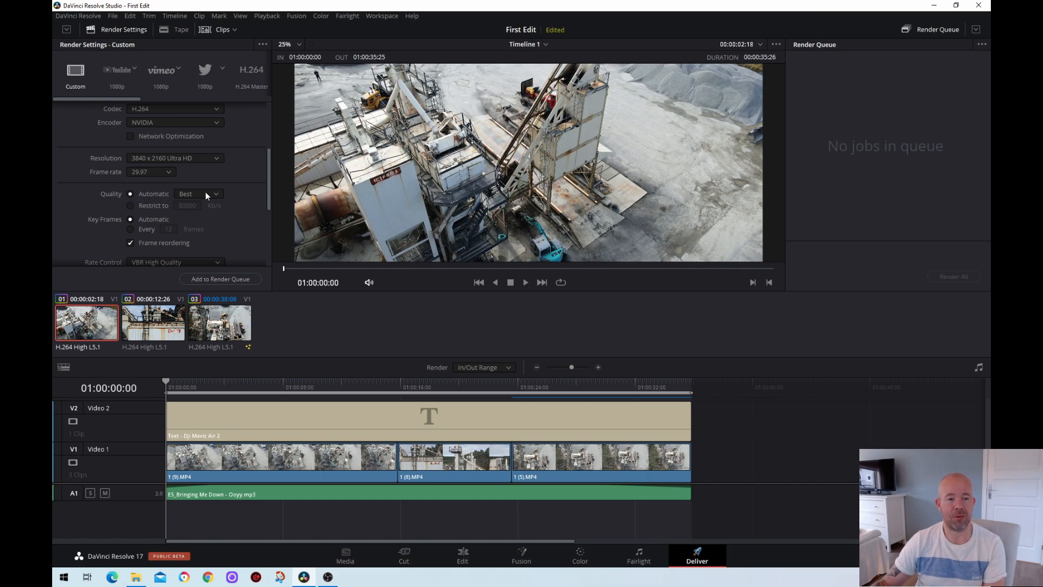
scroll(236, 191, "down", 5)
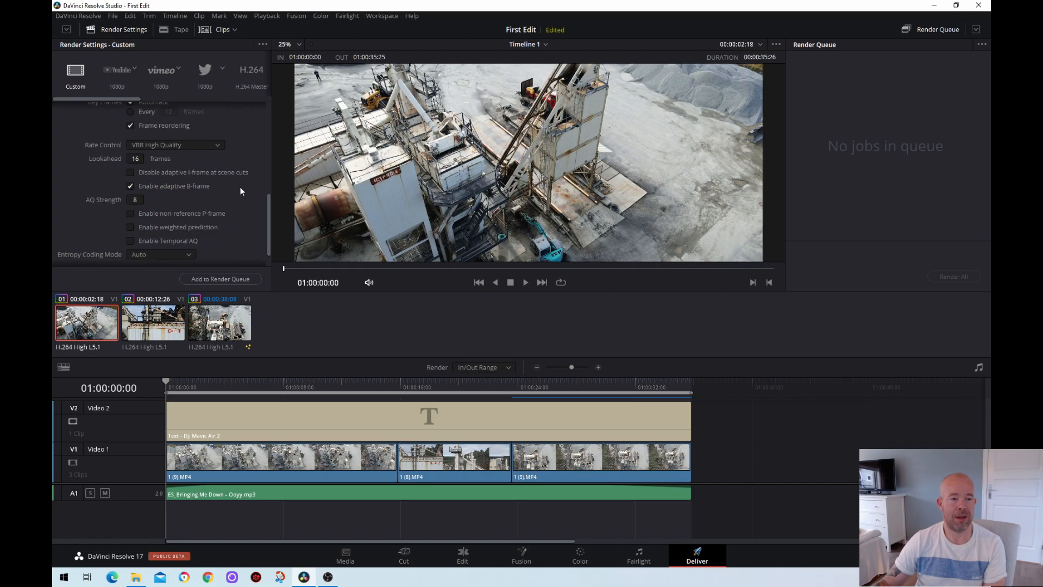
scroll(240, 187, "up", 10)
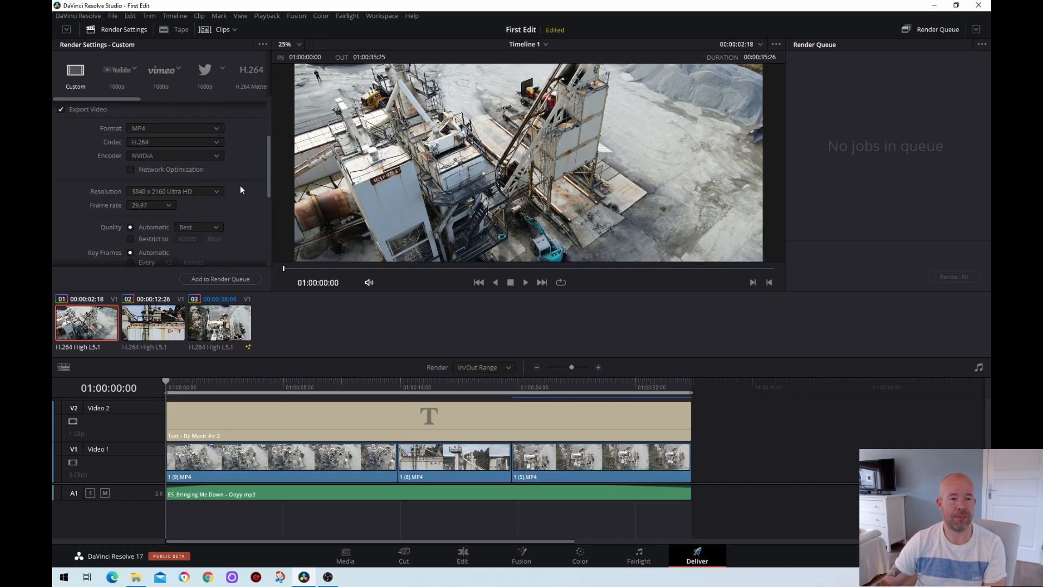
left_click(124, 113)
left_click_drag(136, 112, 95, 112)
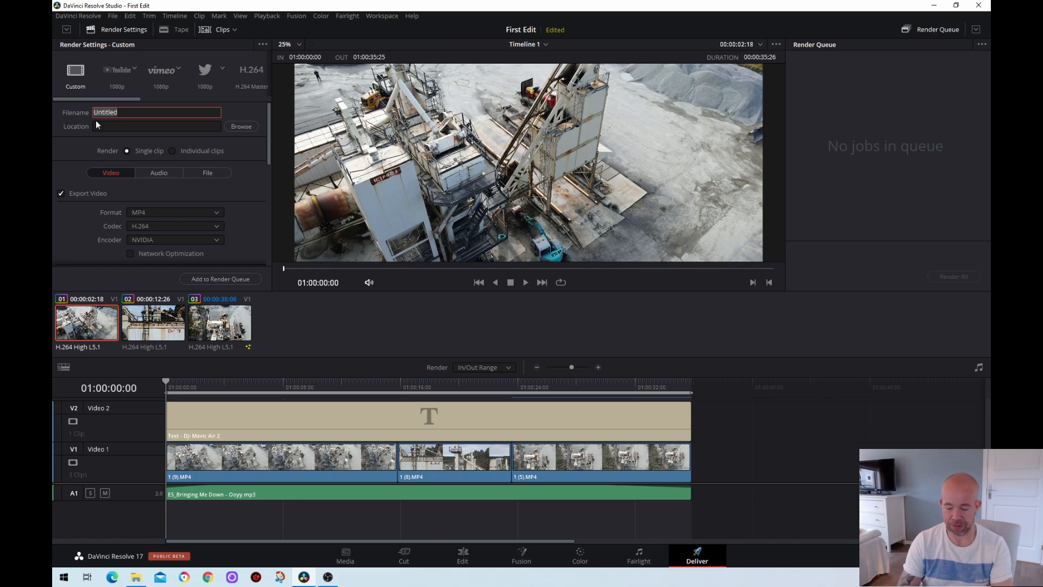
type("First")
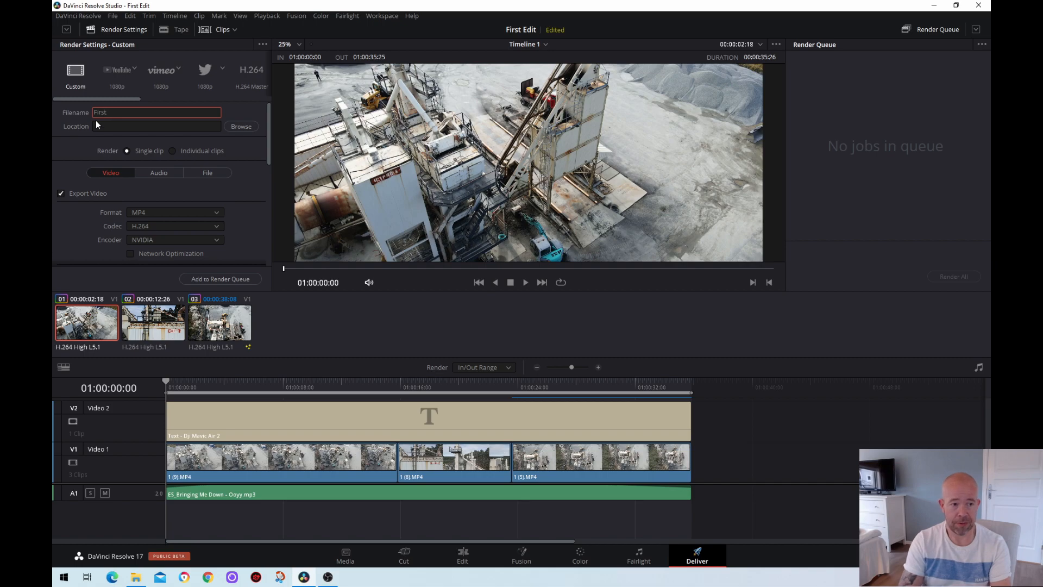
type(" Edit")
left_click(243, 127)
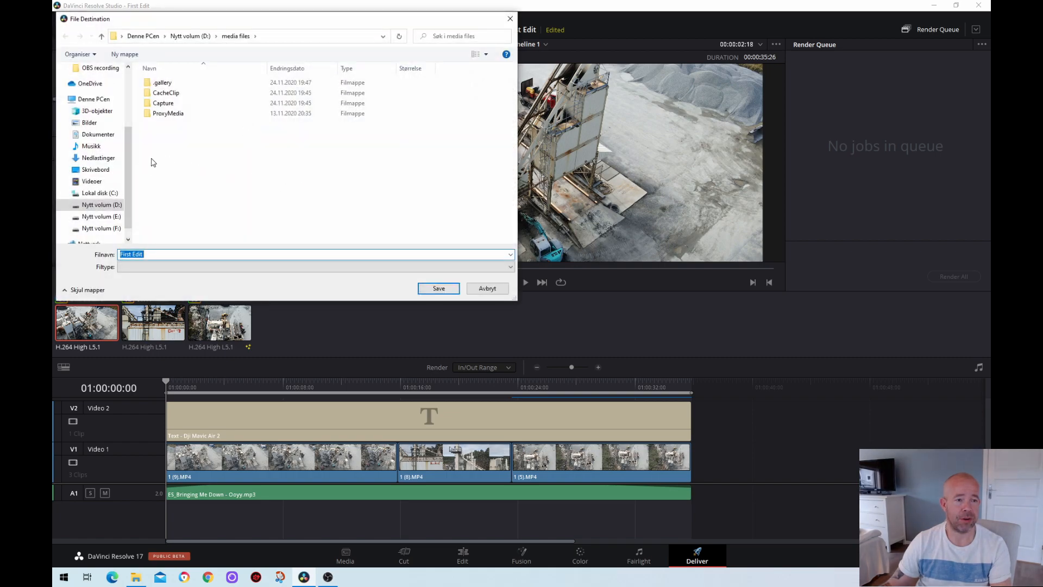
left_click_drag(130, 163, 125, 96)
left_click(96, 87)
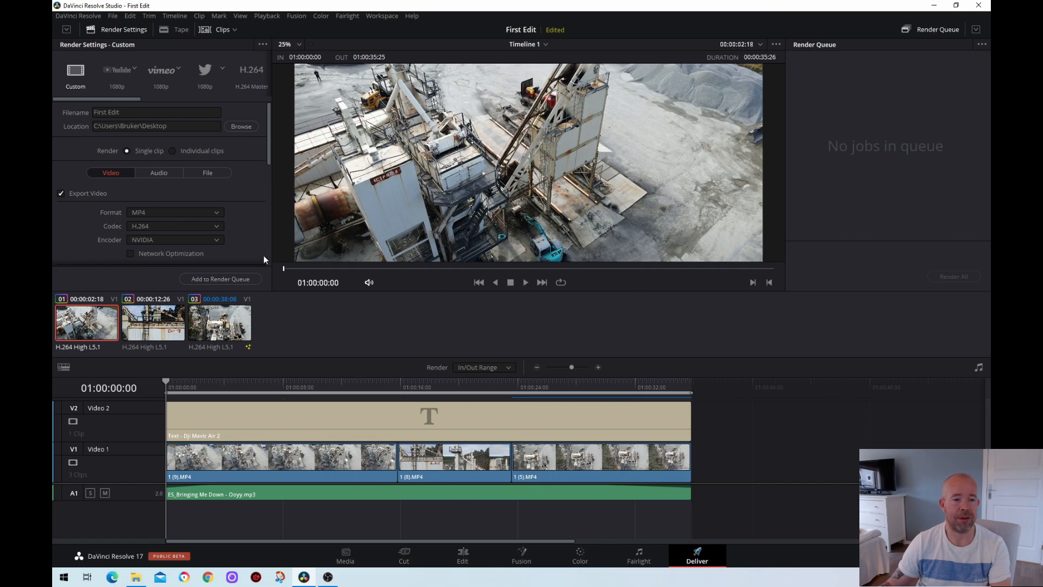
Step: Add the First Edit timeline to the render queue and render all queued jobs
left_click(247, 279)
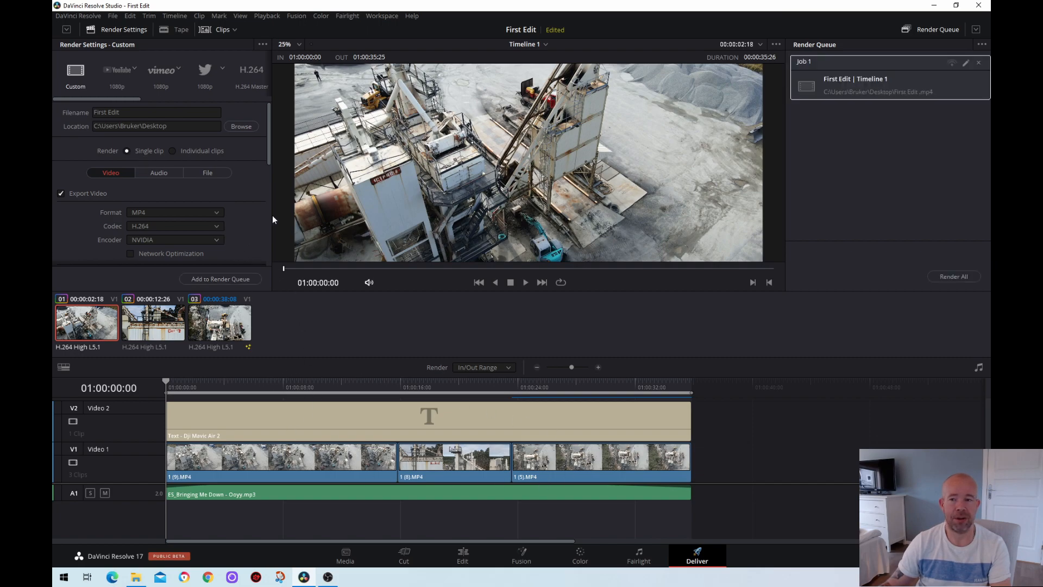
left_click(948, 278)
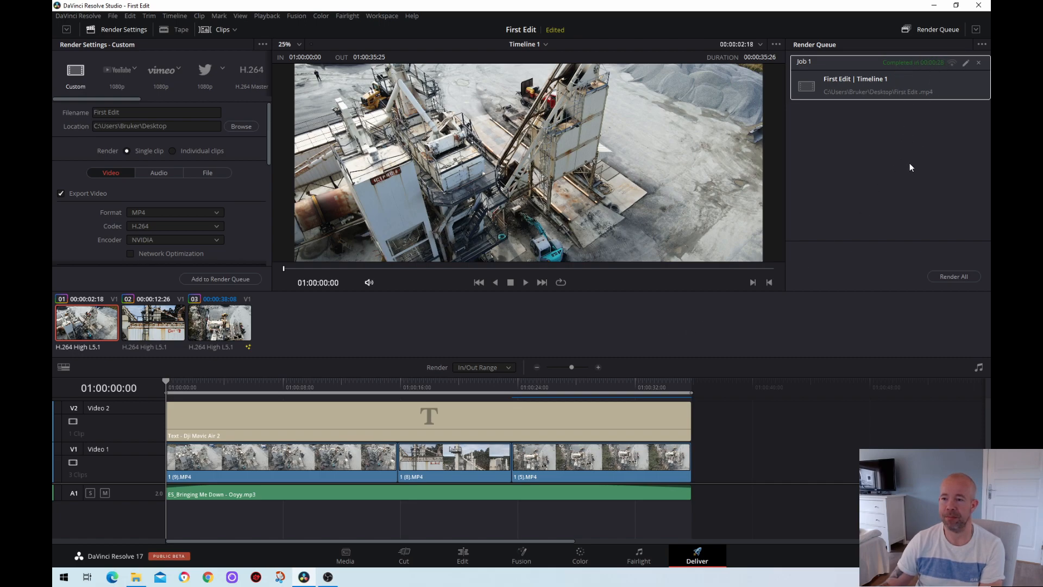
Step: Switch to the Windows desktop, watch the rendered First Edit video and close the player
left_click(935, 5)
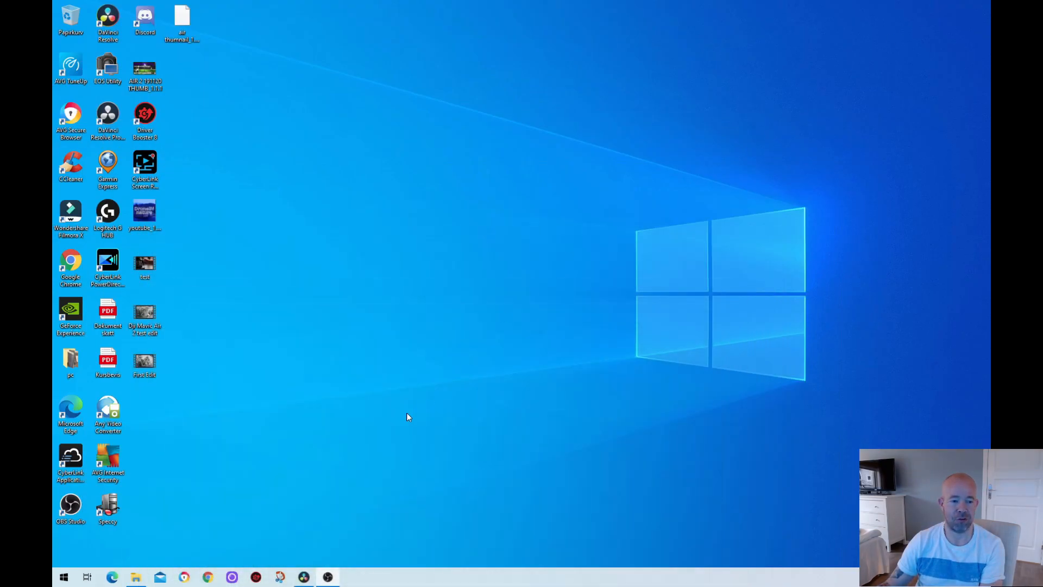
double_click(145, 361)
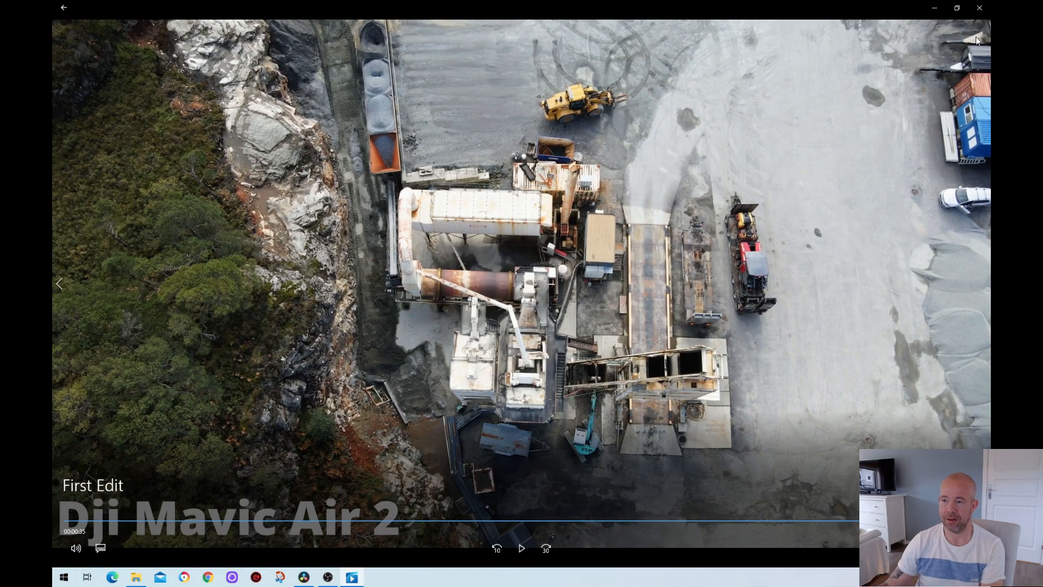
left_click(980, 8)
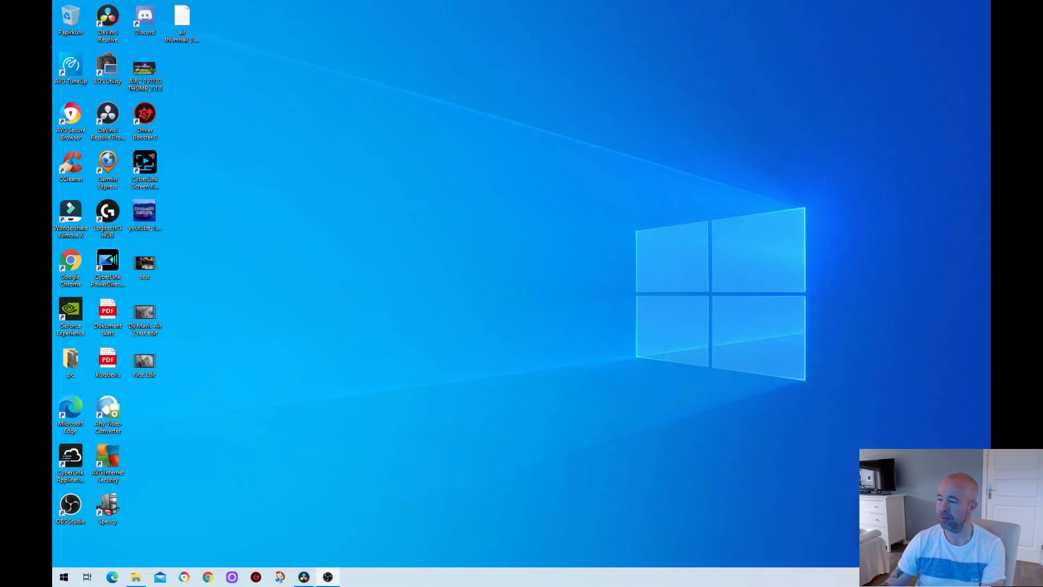